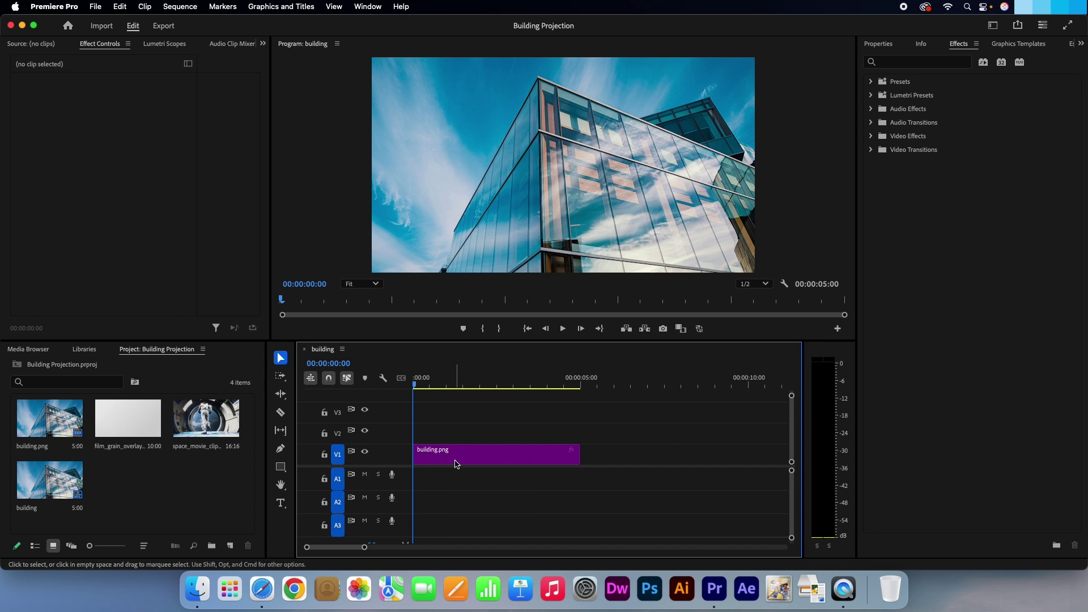
- Place space_movie_clip on V2 at 00:00 and extend building.png on V1 to 16:13
click(218, 420)
drag(218, 421, 414, 432)
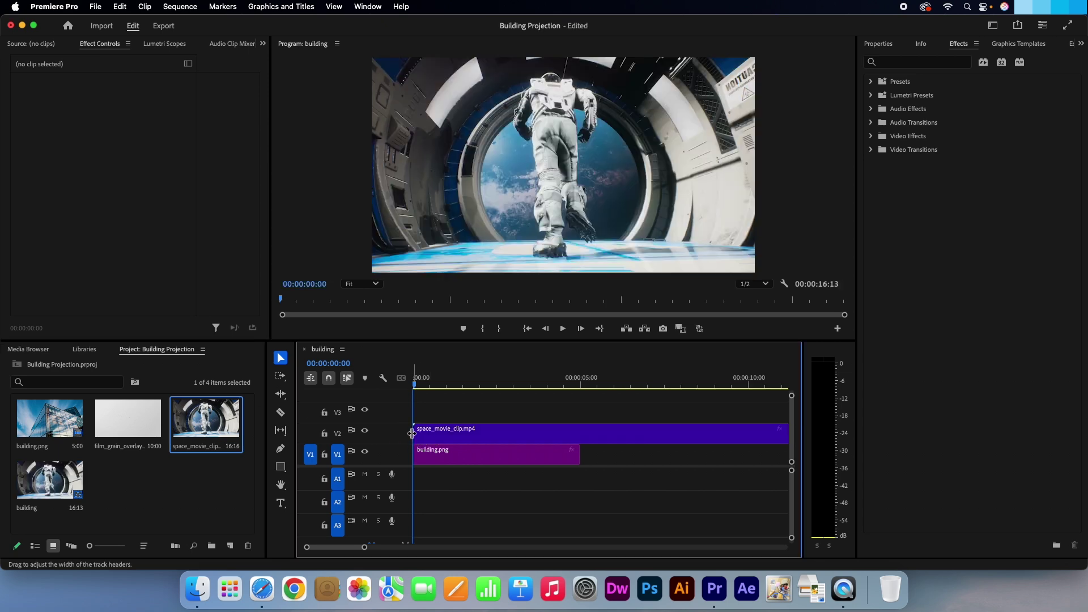
drag(364, 547, 420, 547)
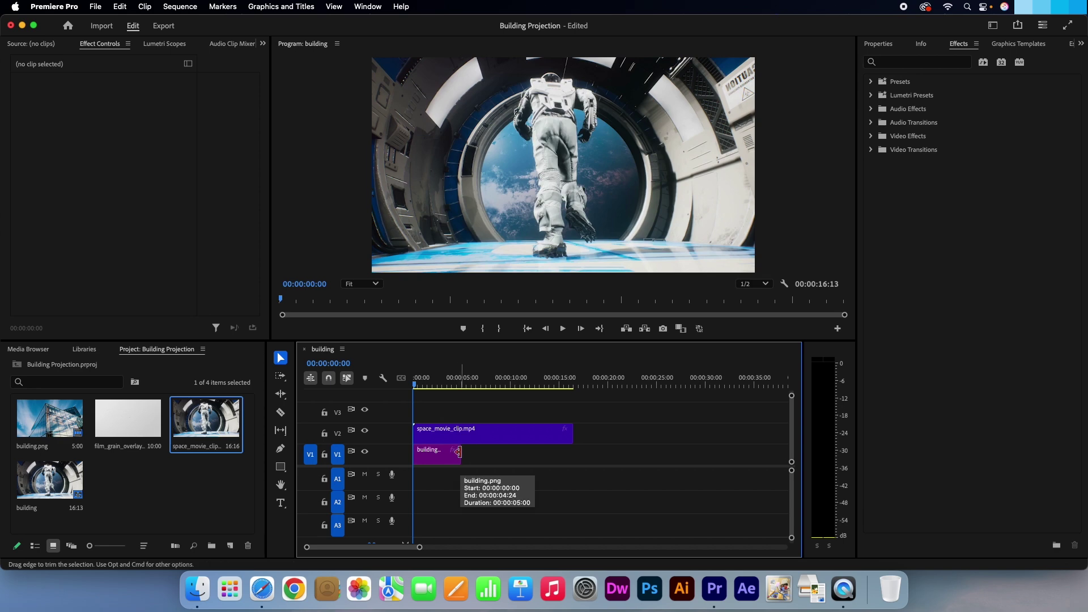
drag(459, 452, 570, 452)
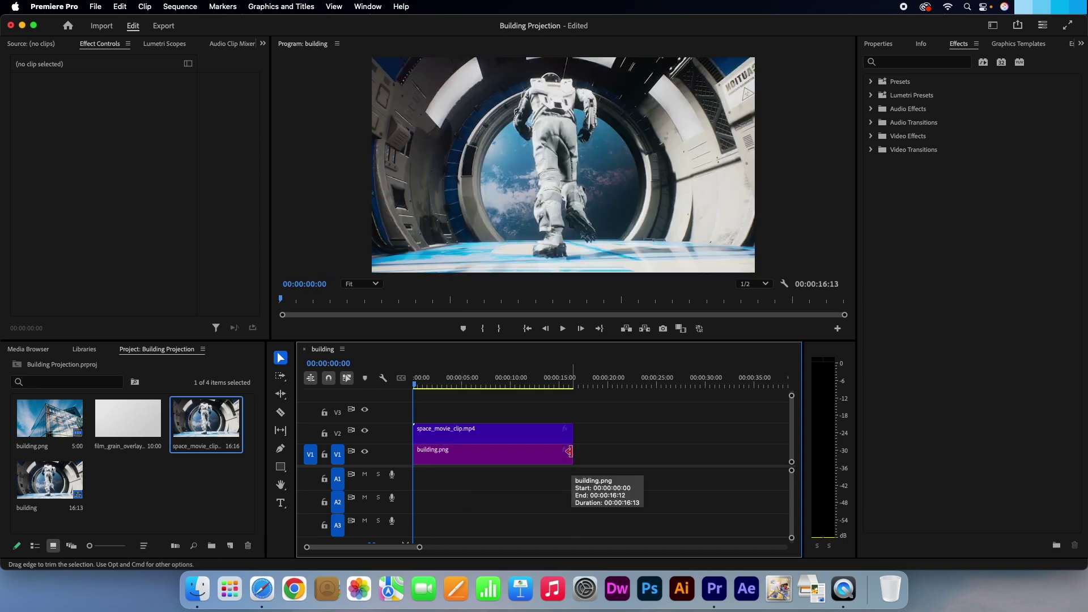
- Scale space_movie_clip to 90 and move it to 1391.7, 630.9 over the building
click(463, 437)
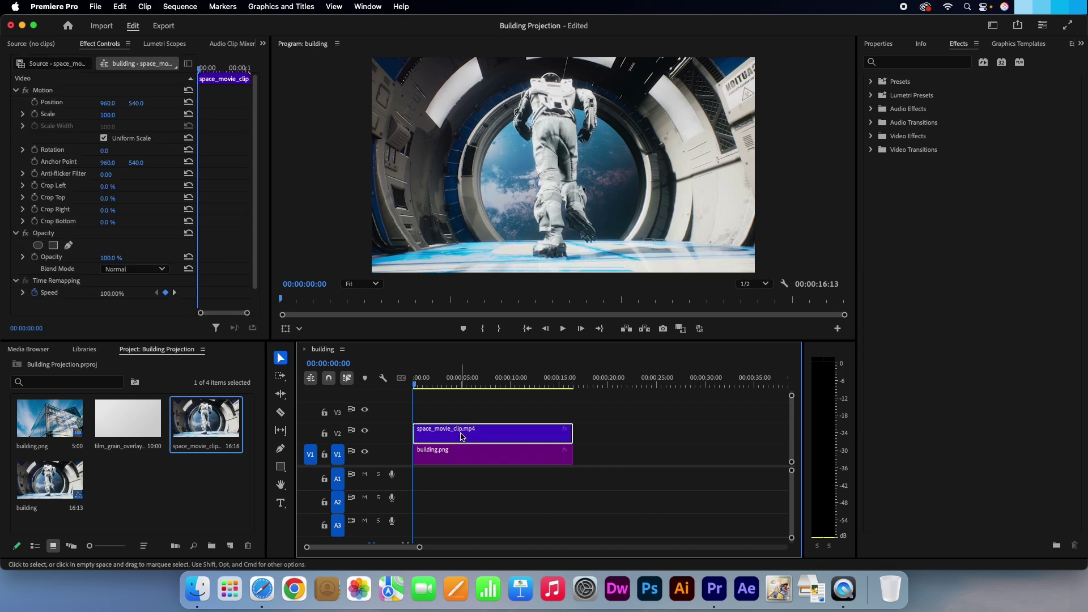
drag(106, 116, 116, 115)
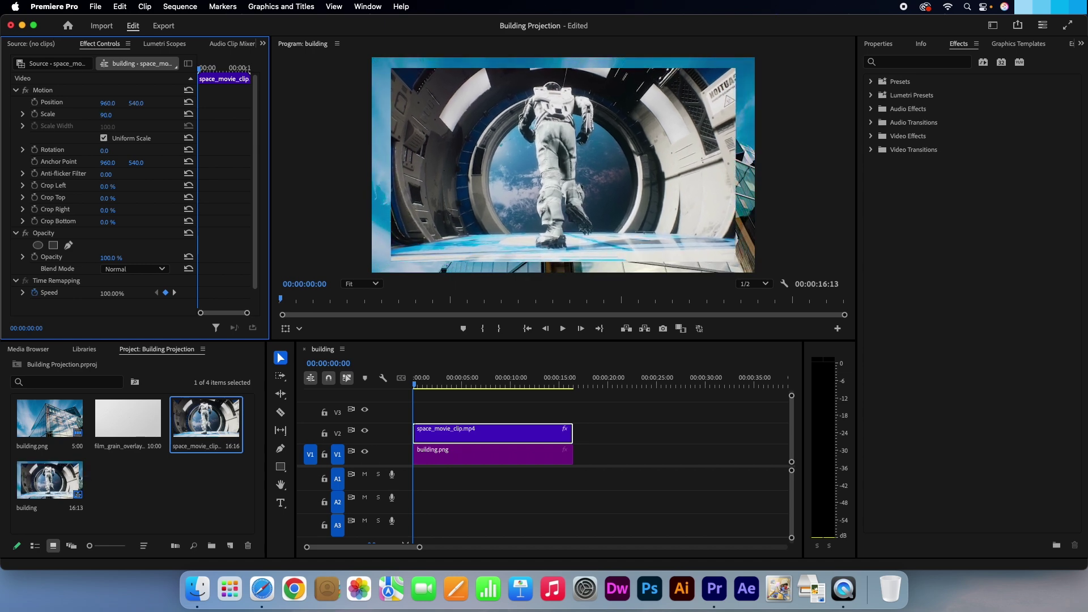
click(50, 92)
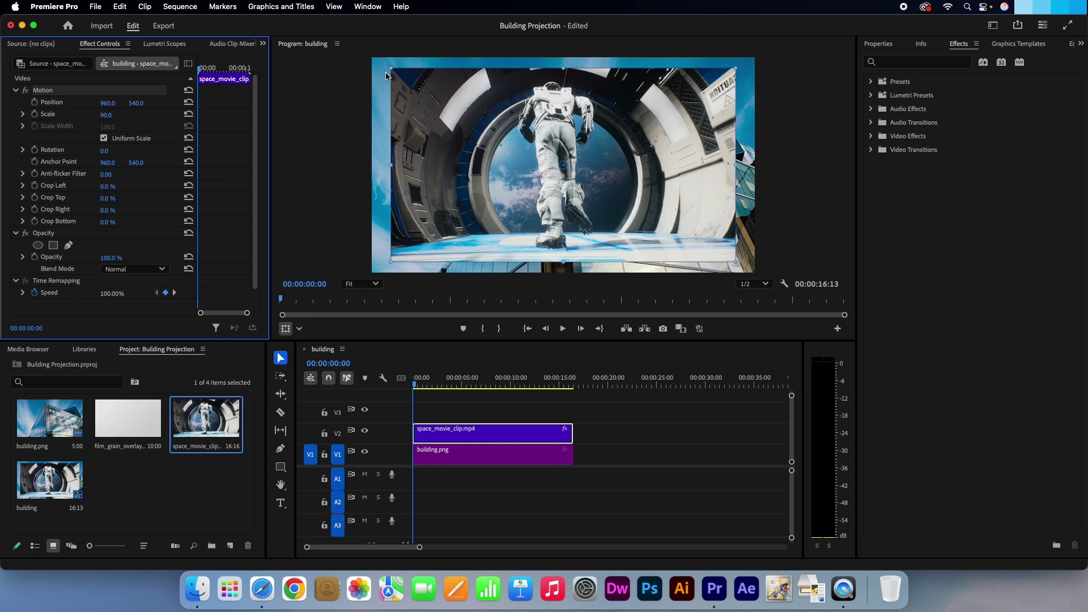
drag(416, 86, 521, 110)
- Search the effects for 'corner' and drop Corner Pin onto space_movie_clip on V2
click(889, 63)
text(corner pin)
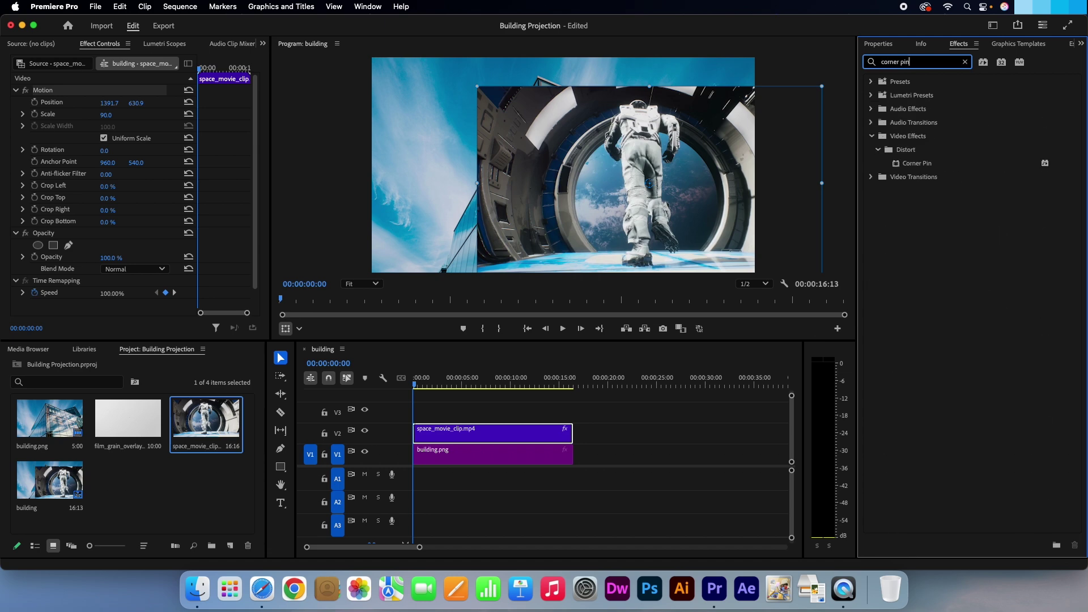
drag(915, 163, 486, 433)
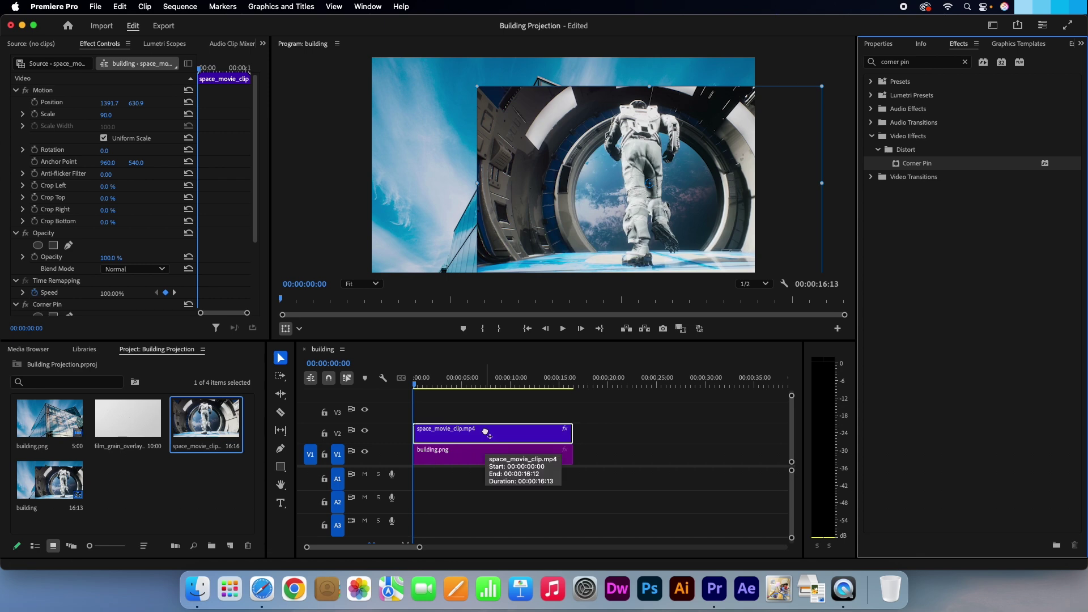
scroll(50, 238, down, 4)
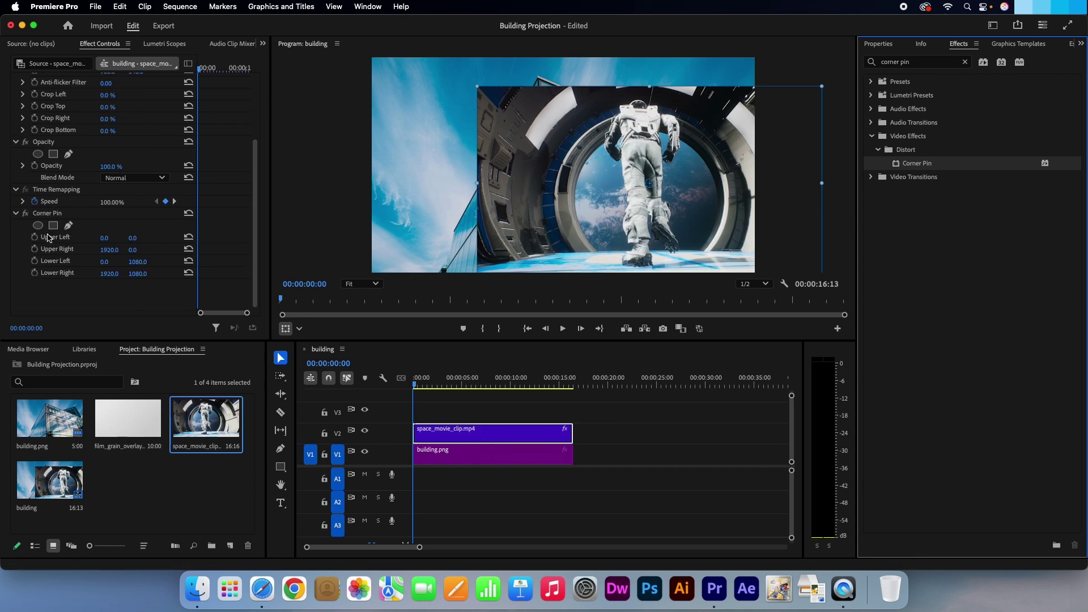
- Drag the clip's upper-left and upper-right Corner Pin handles onto the facade's top edge
click(51, 215)
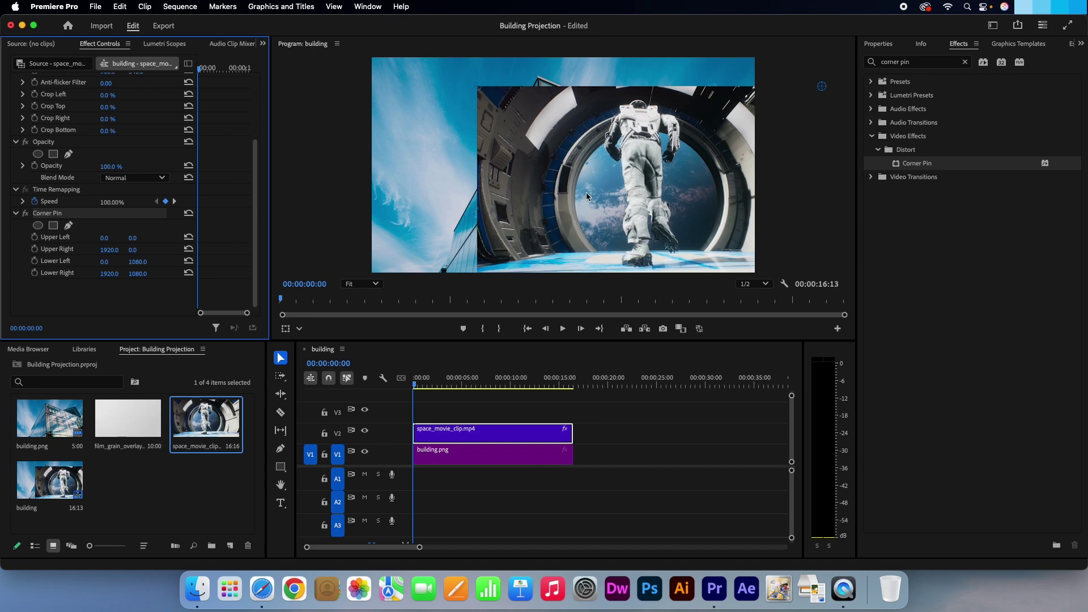
drag(478, 87, 540, 80)
drag(822, 86, 807, 189)
- At 25% preview zoom, pin the lower corners to 373.6/1372.3 and 1827.0/1261.2, then refit
click(373, 284)
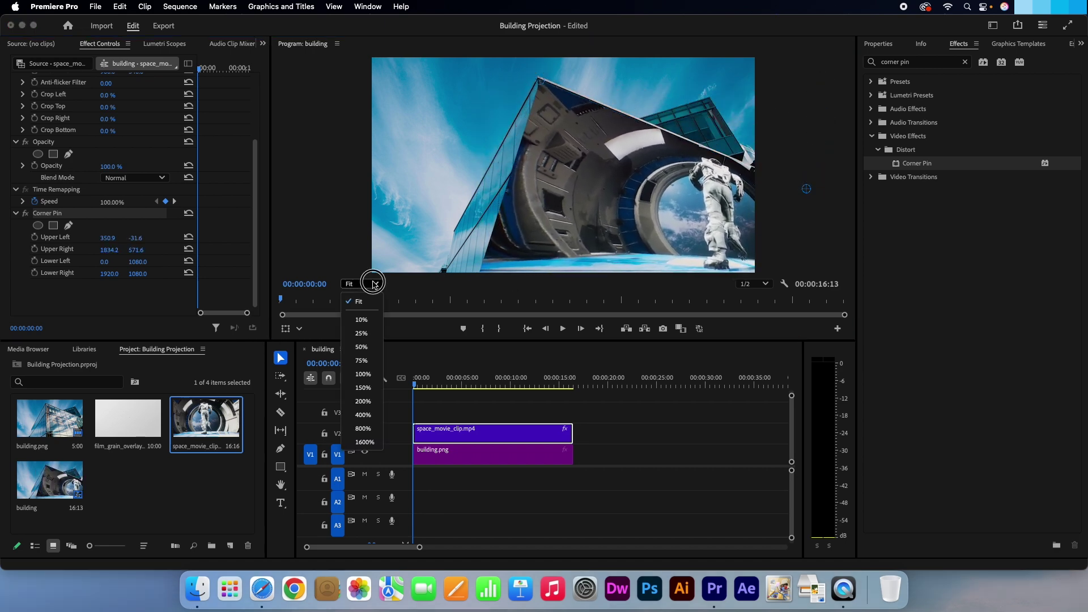
click(367, 333)
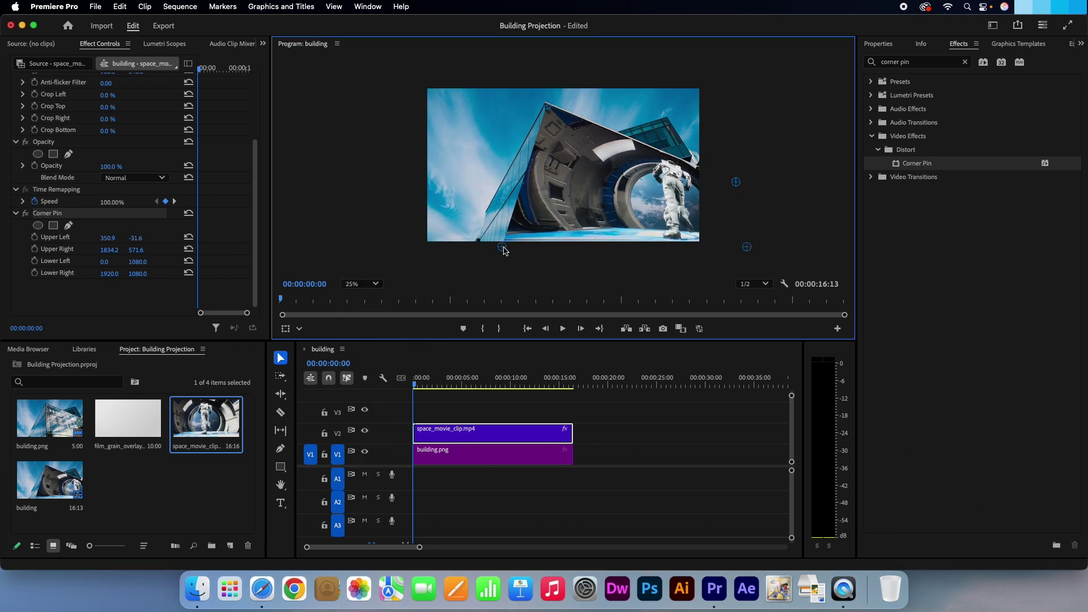
drag(505, 250, 551, 285)
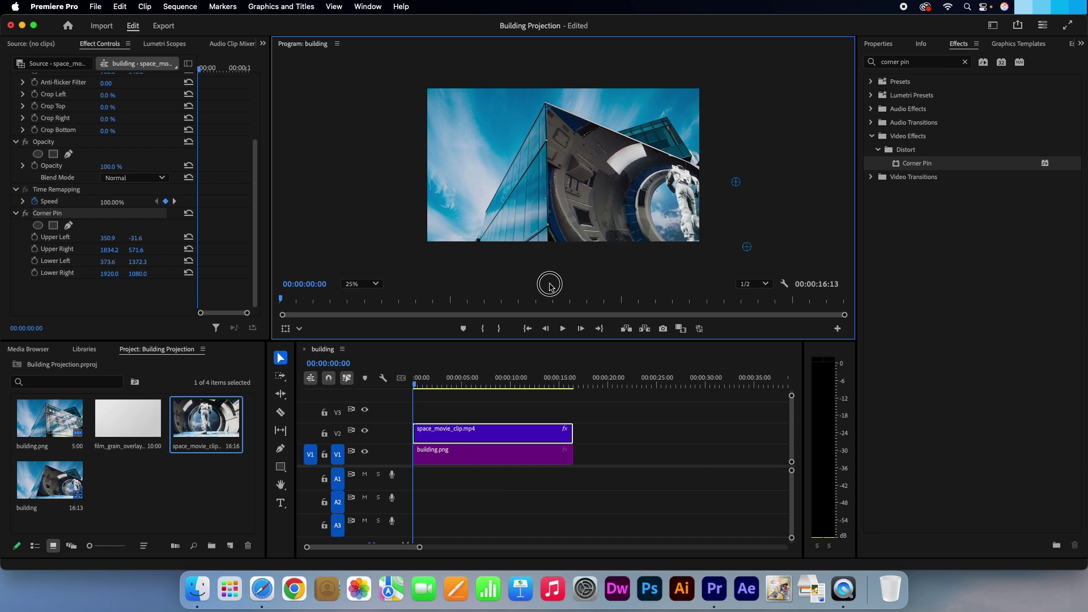
drag(747, 247, 736, 270)
drag(548, 107, 547, 106)
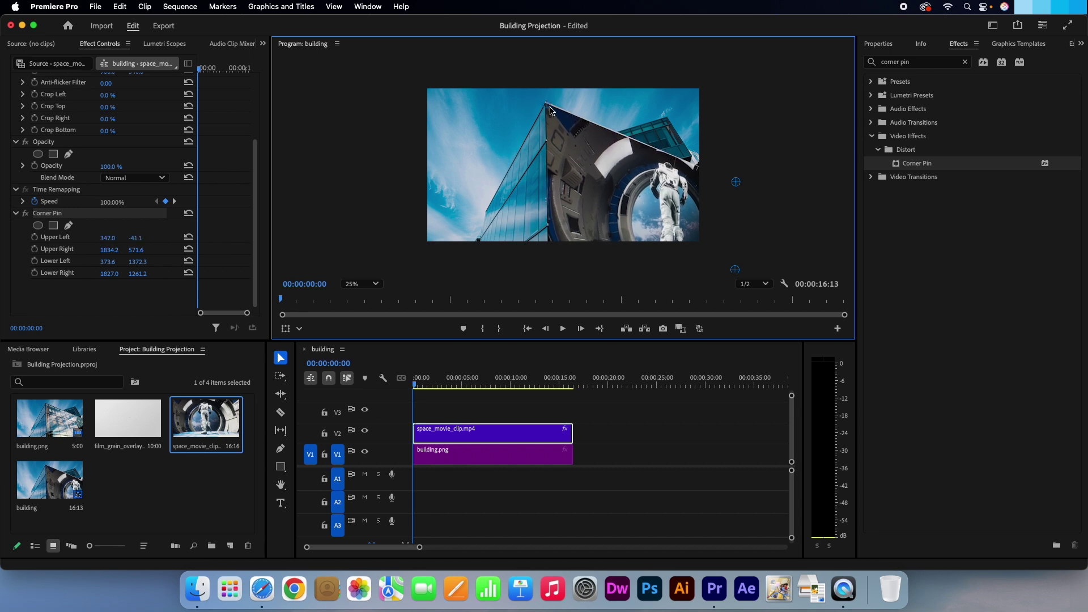
click(361, 283)
click(371, 305)
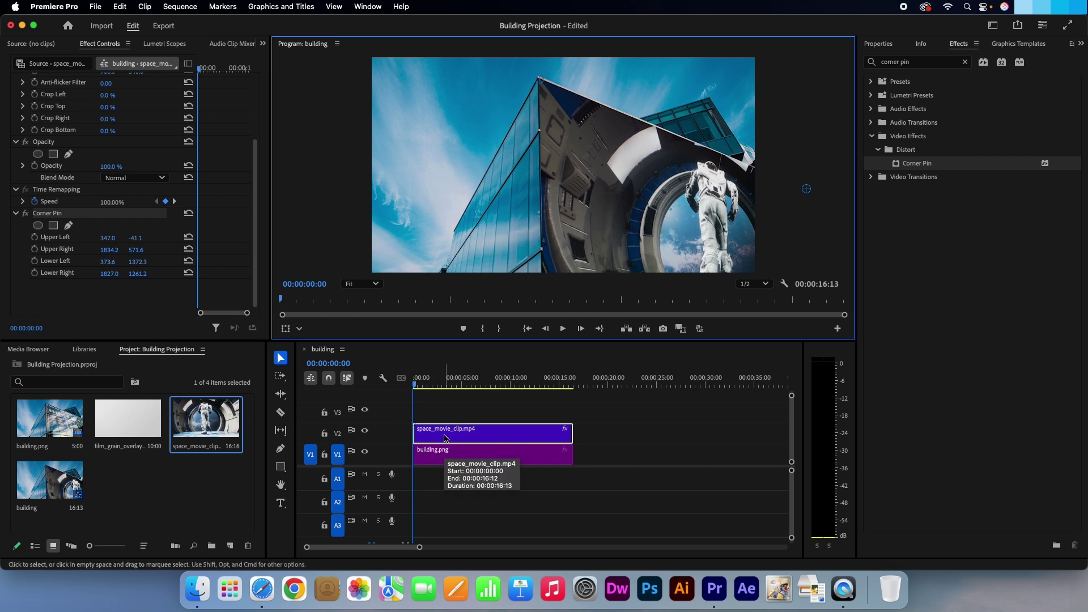
- Set space_movie_clip's Opacity blend mode to Hard Light
click(123, 179)
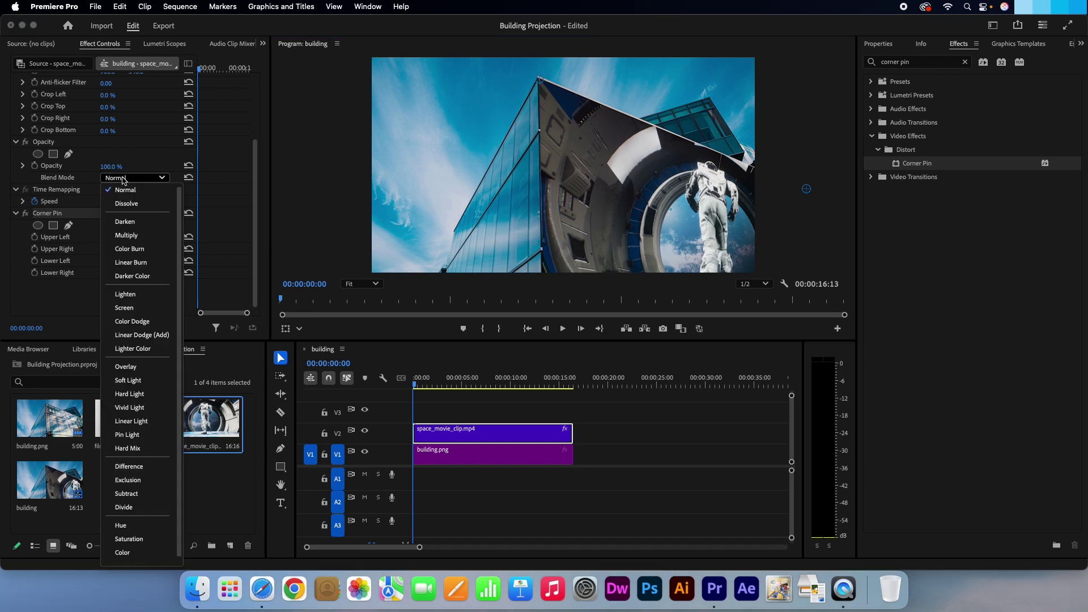
click(160, 396)
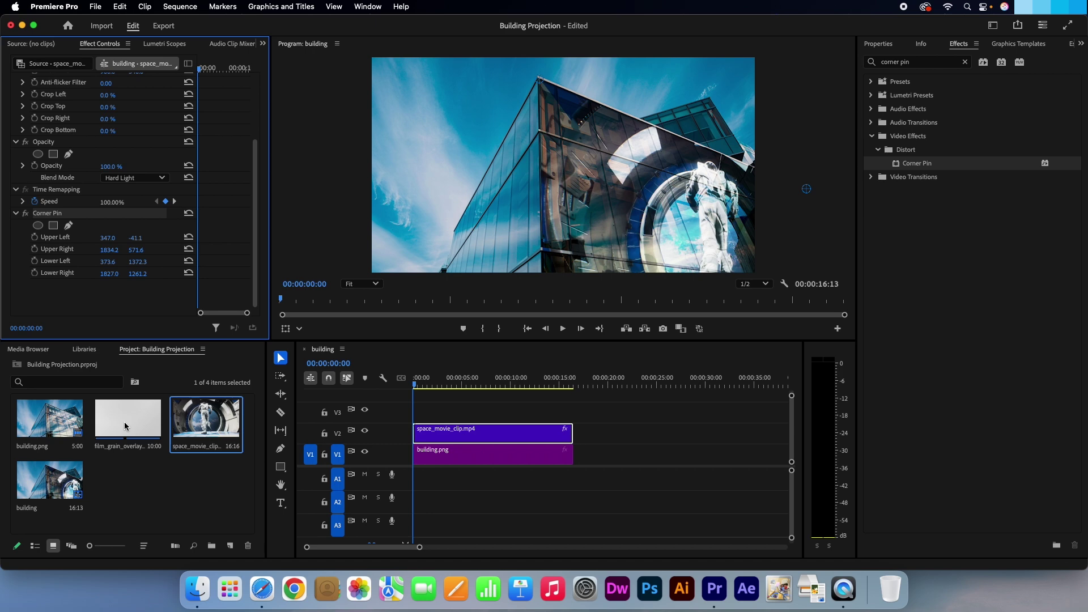
- Put film_grain_overlay on V3, scale it to 90 and apply Corner Pin to it
drag(124, 422, 407, 417)
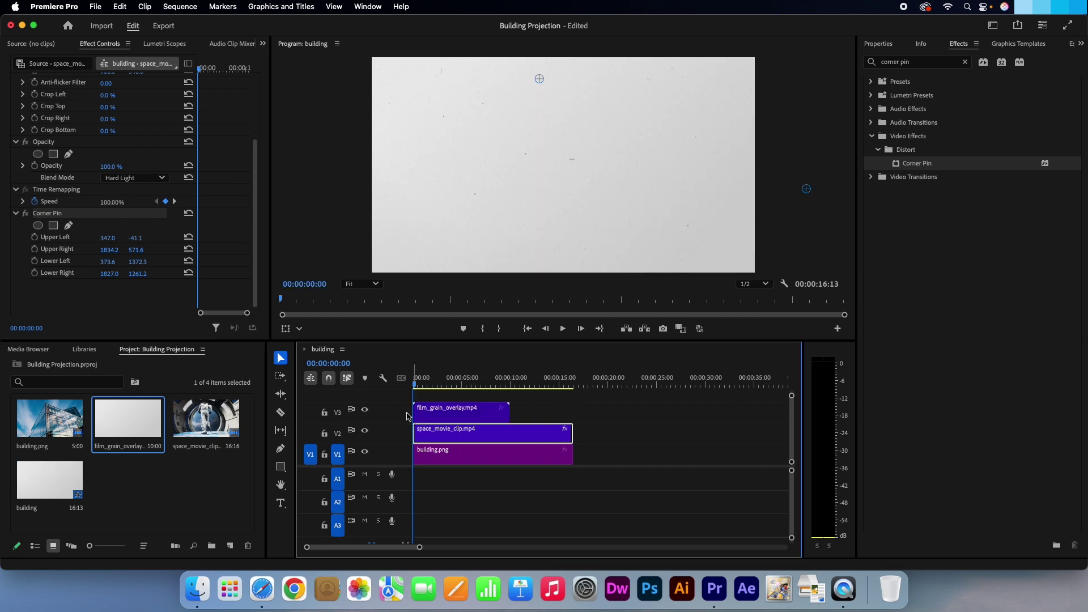
click(441, 417)
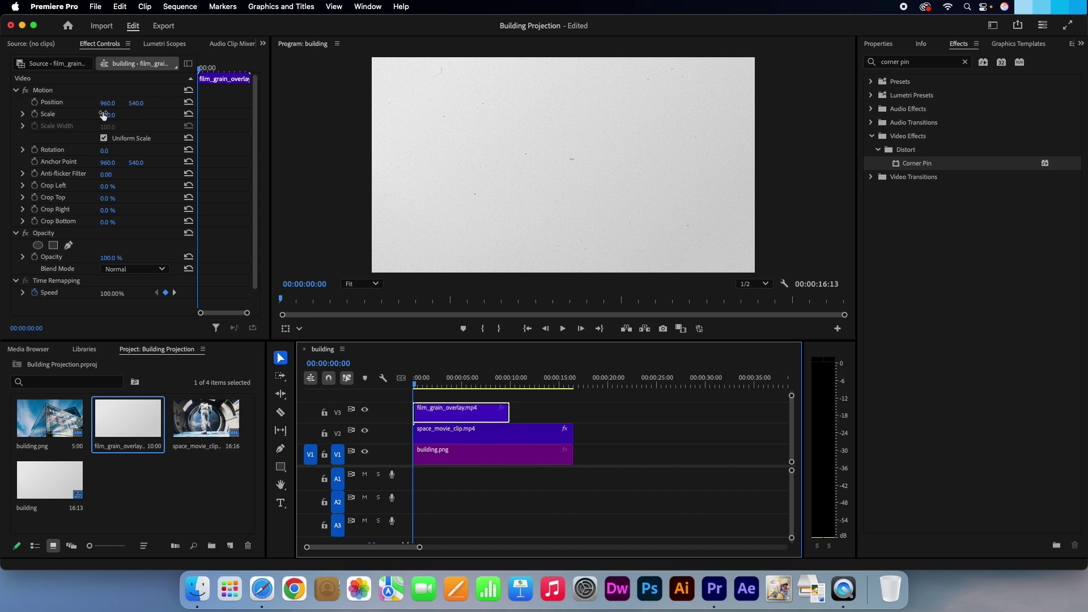
drag(106, 115, 99, 115)
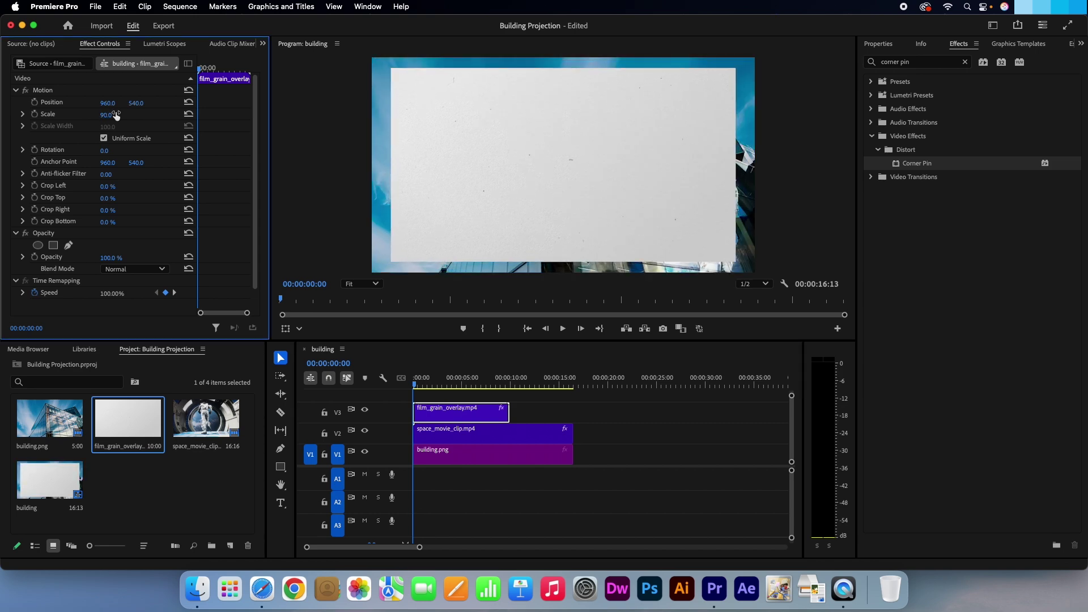
drag(910, 167, 459, 411)
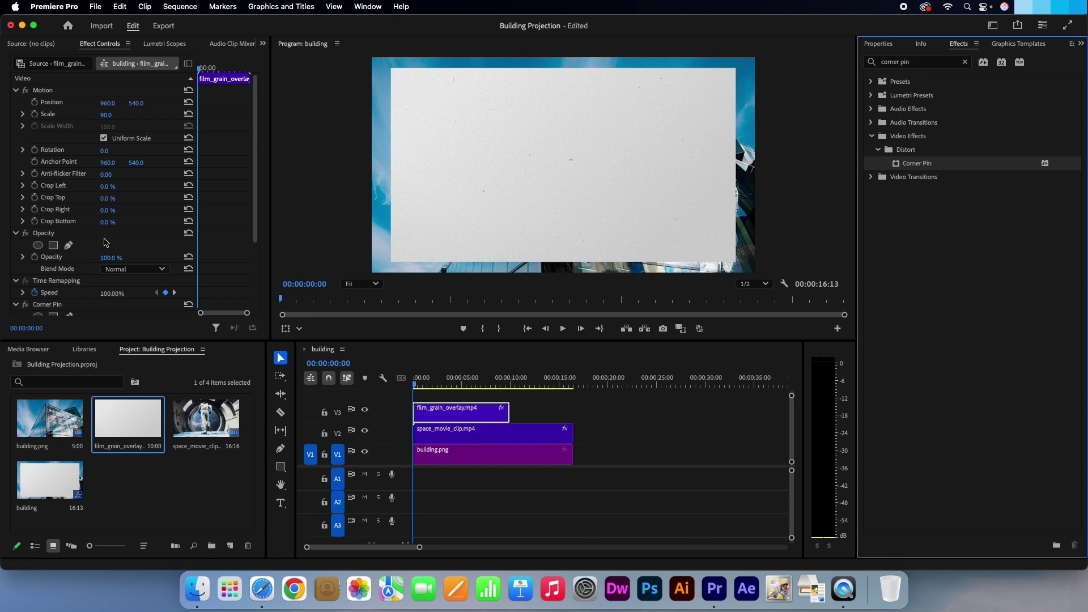
- Pin the overlay's corners to 826.4/61.0, 2245.2/642.0, 854.2/1357.9 and 2356.2/1392.4
scroll(83, 248, down, 5)
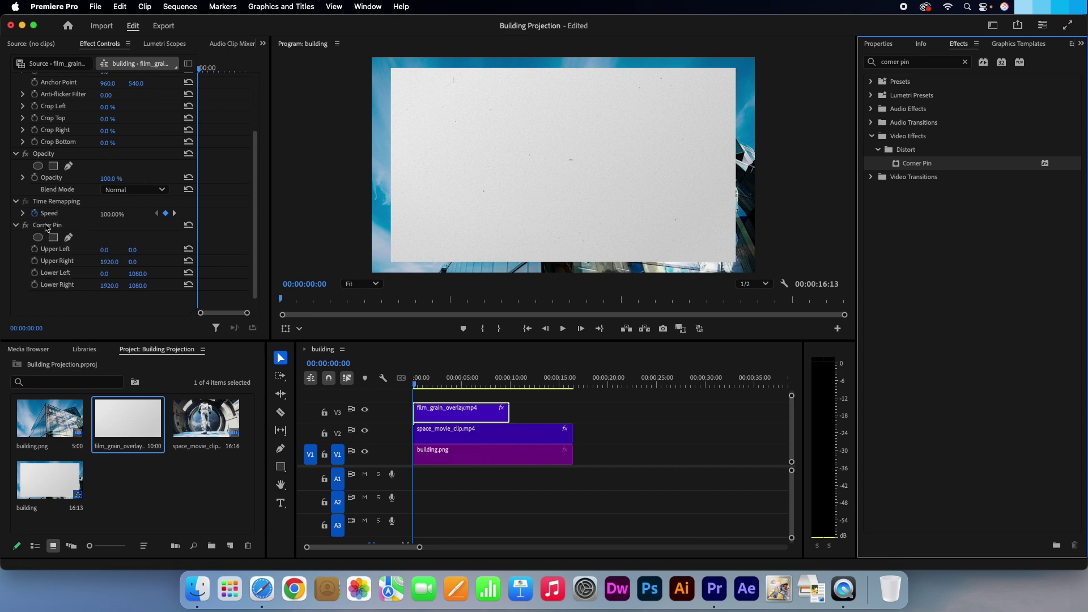
click(72, 226)
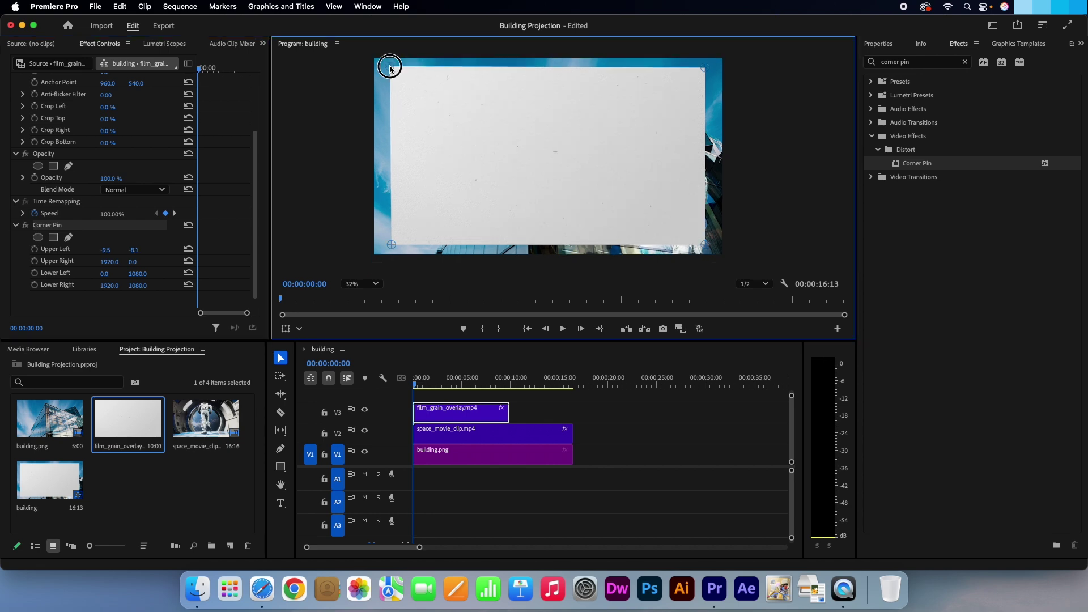
drag(391, 68, 529, 80)
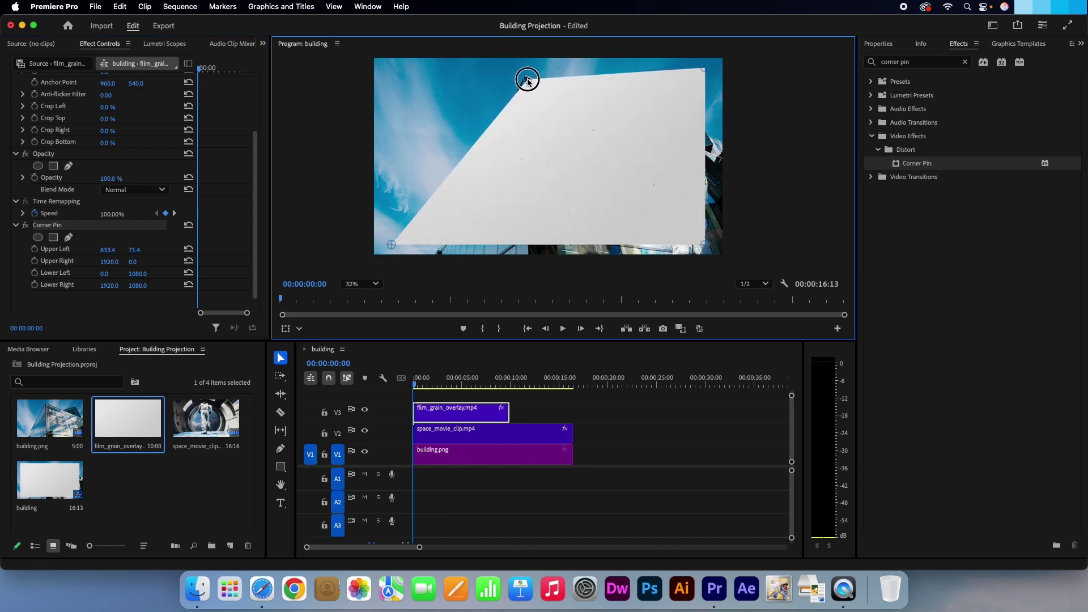
drag(391, 244, 532, 291)
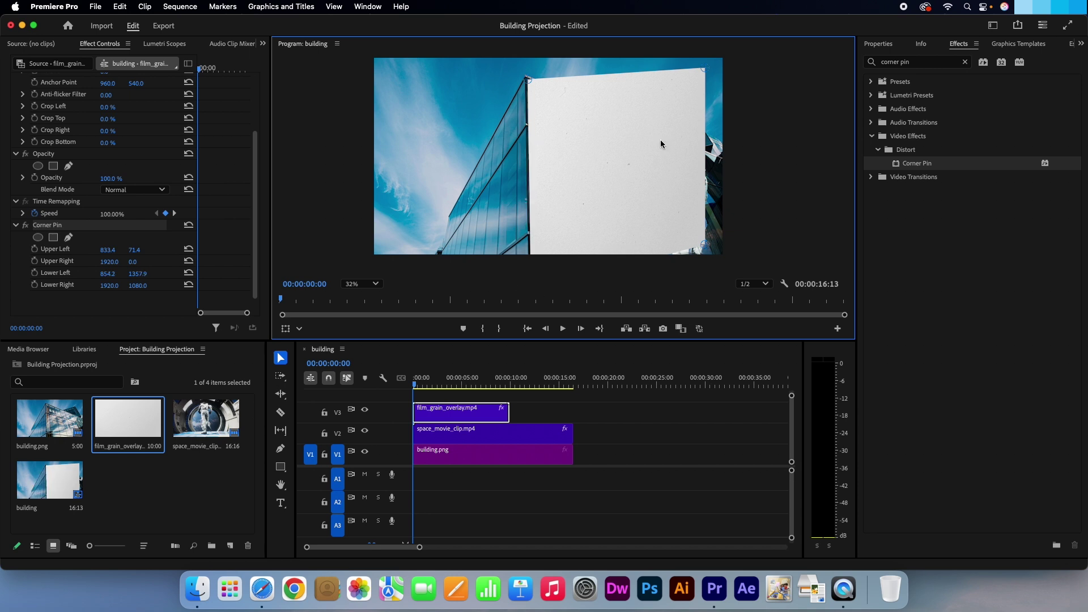
drag(706, 68, 759, 173)
drag(529, 81, 527, 78)
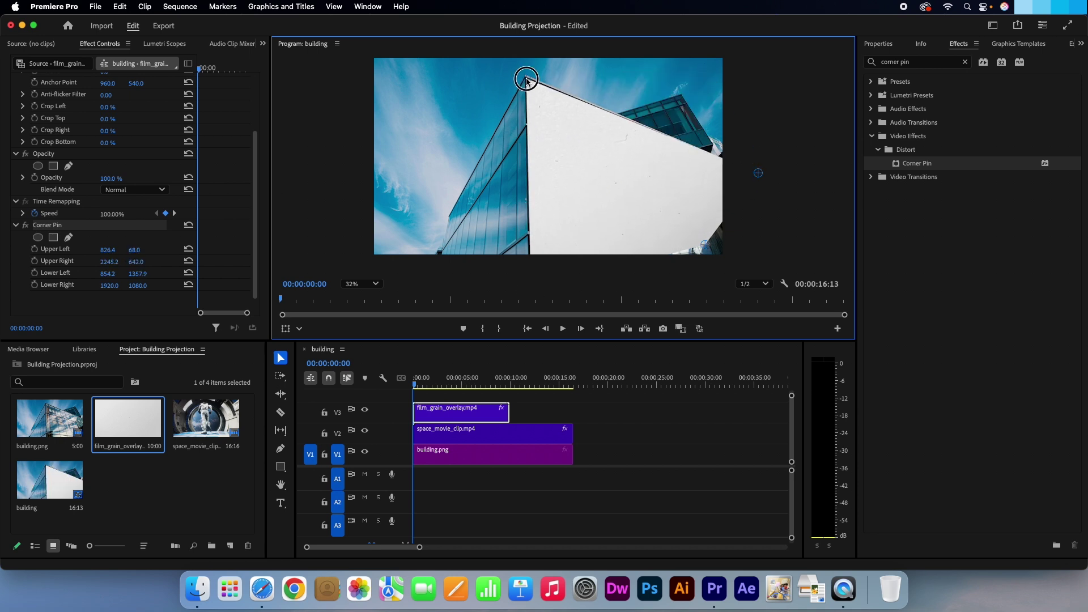
drag(706, 245, 786, 301)
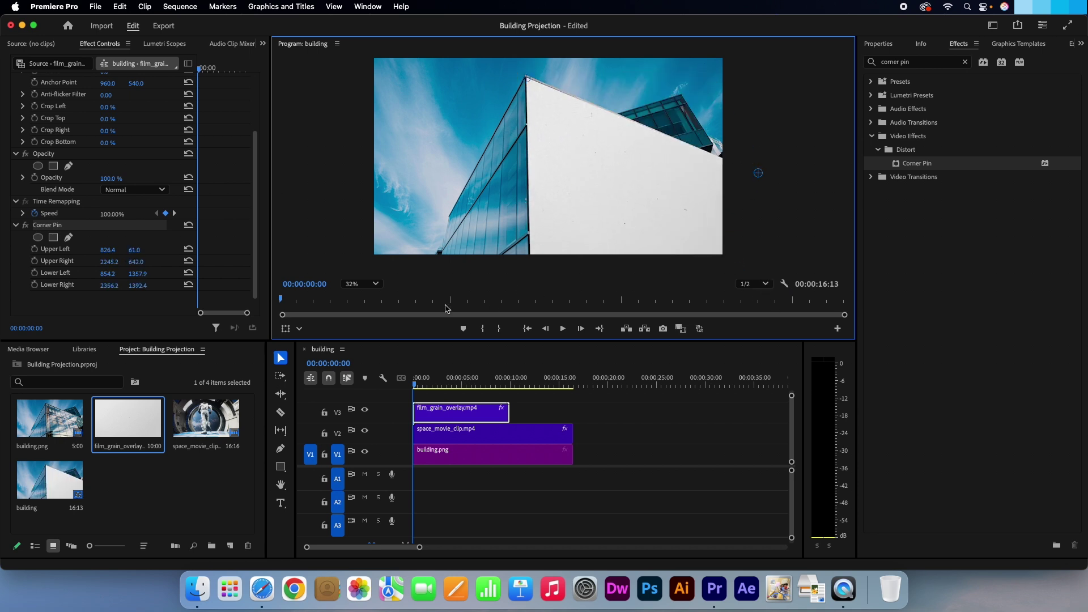
click(361, 283)
click(366, 300)
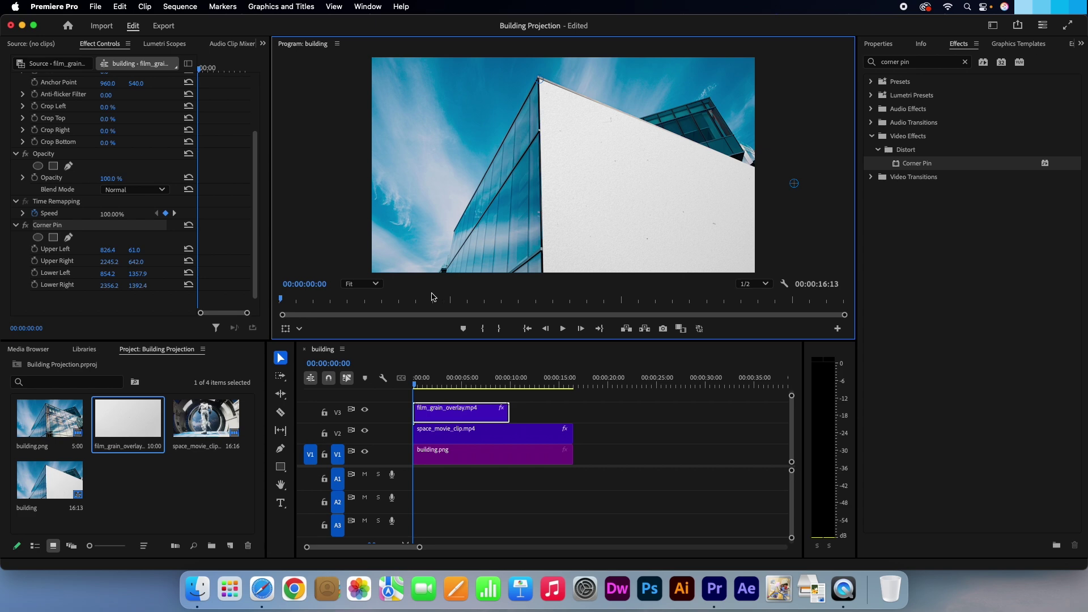
- Apply the Invert effect to film_grain_overlay on V3 and preview the darkened wall
click(966, 62)
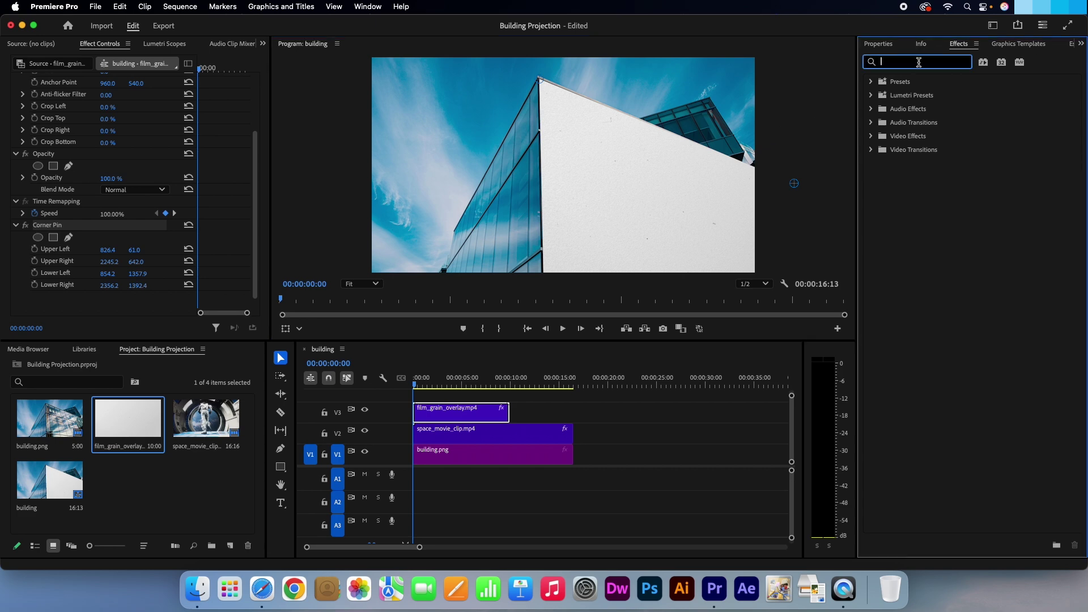
text(invert)
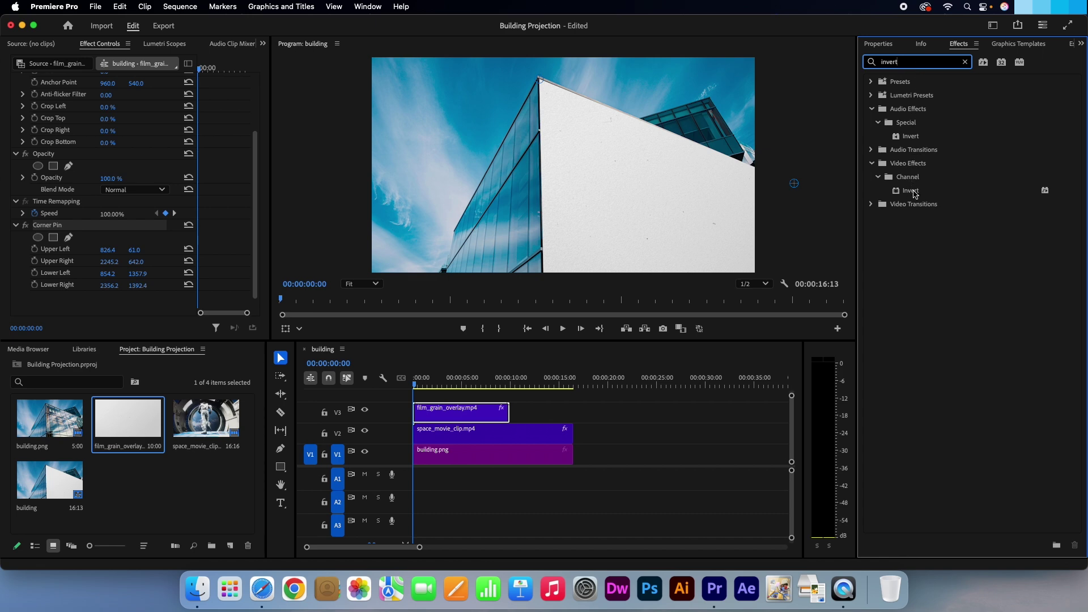
drag(914, 194, 469, 415)
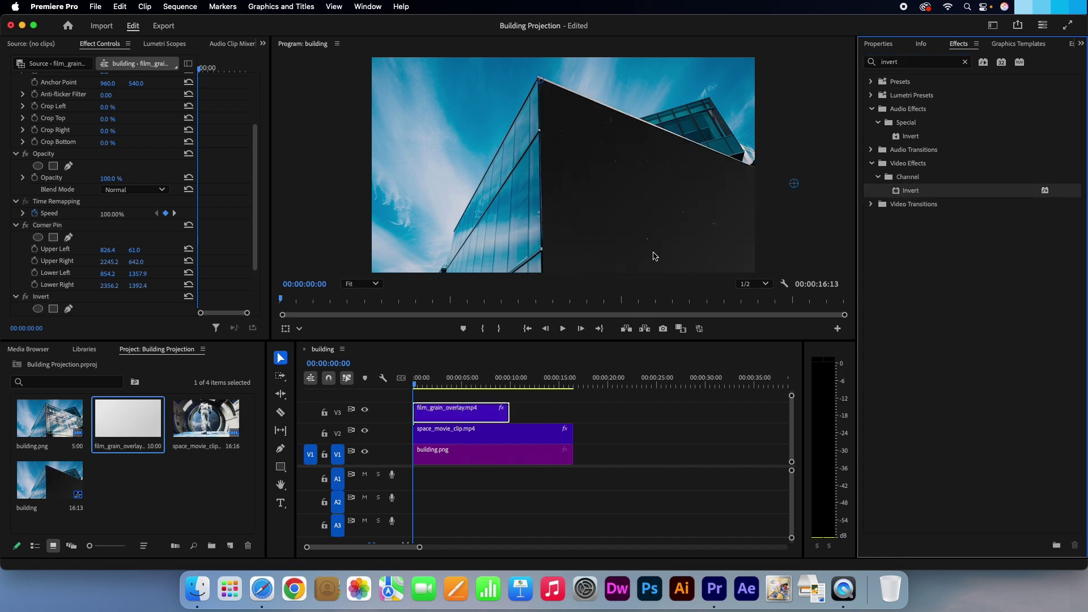
key(space)
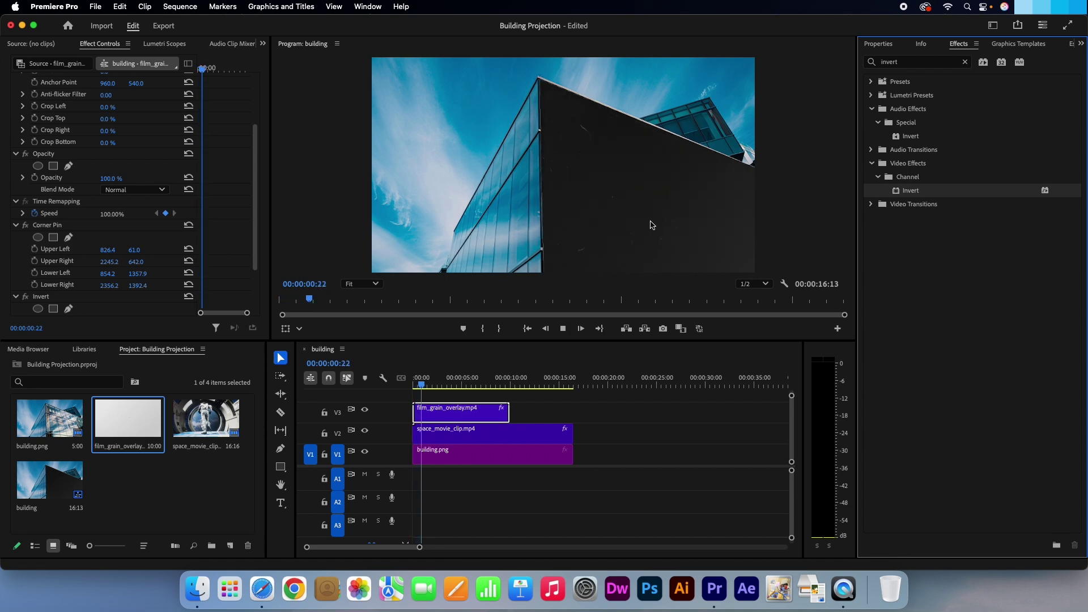
drag(437, 385, 418, 385)
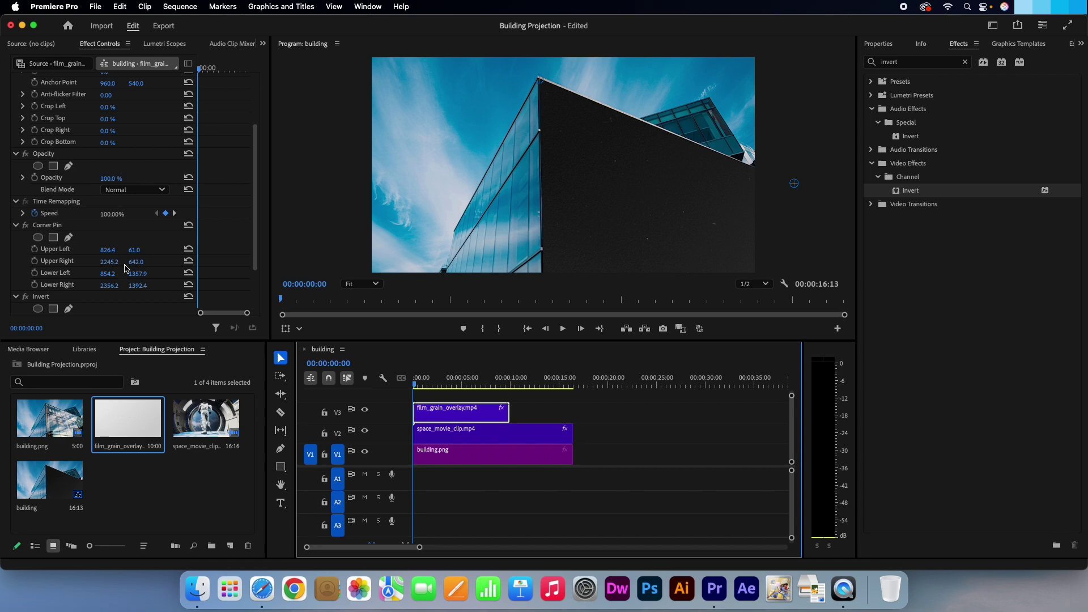
- Set the overlay's blend mode to Screen and move the playhead to 00:00:09:23
click(119, 190)
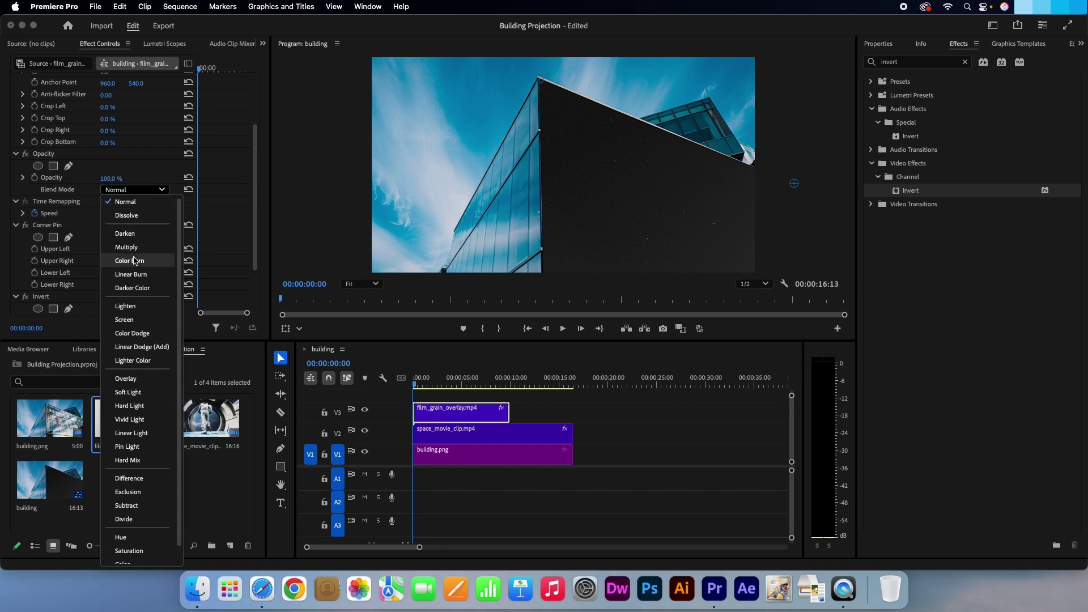
click(147, 321)
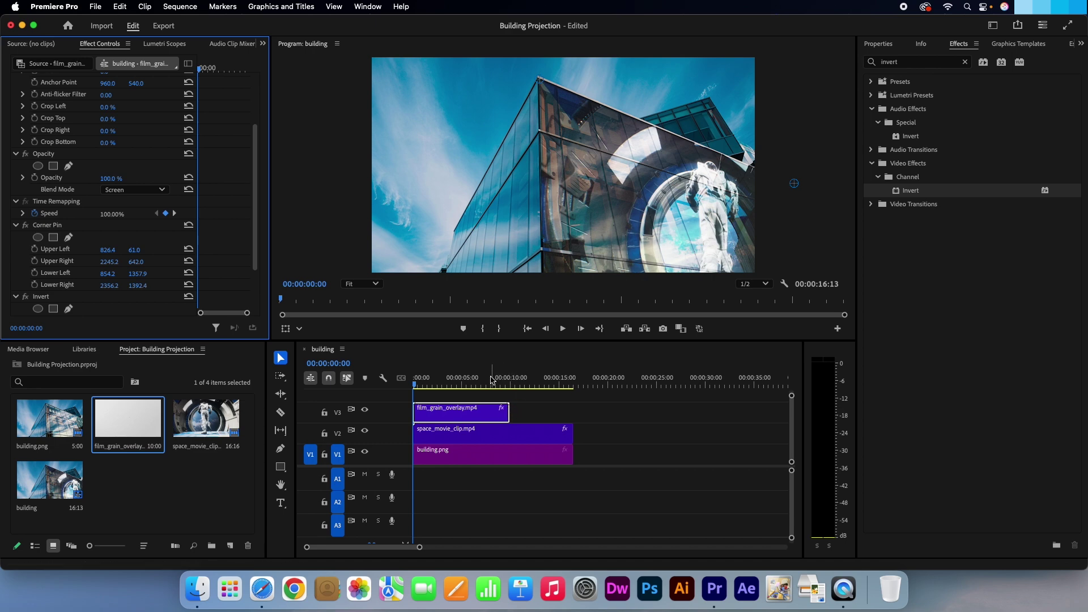
drag(489, 380, 511, 384)
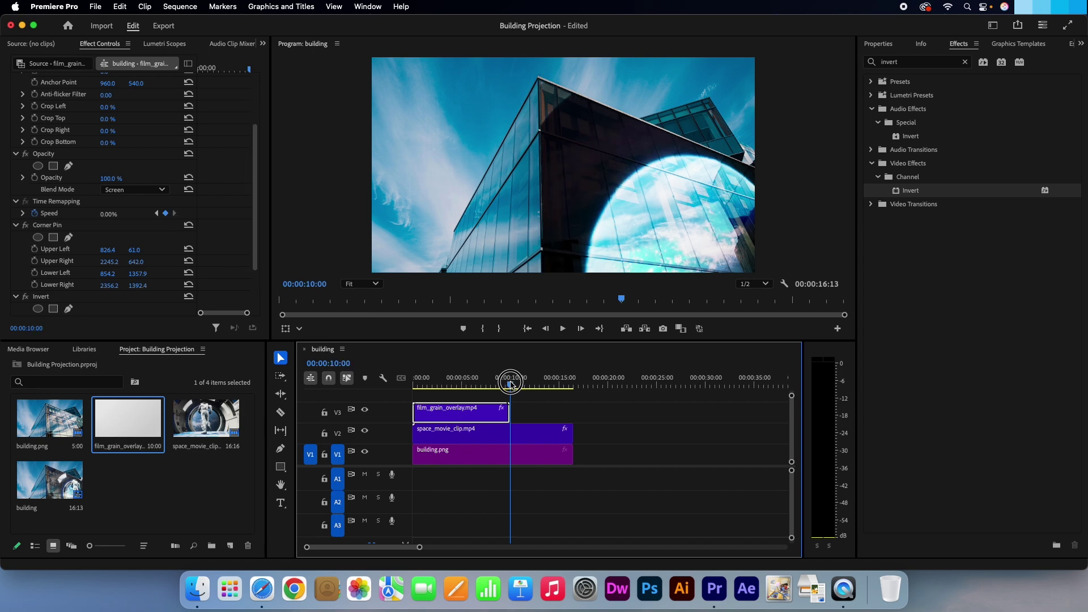
- Paste a second film_grain_overlay copy after the first and trim it to end at 16:13
click(473, 415)
key(super+v)
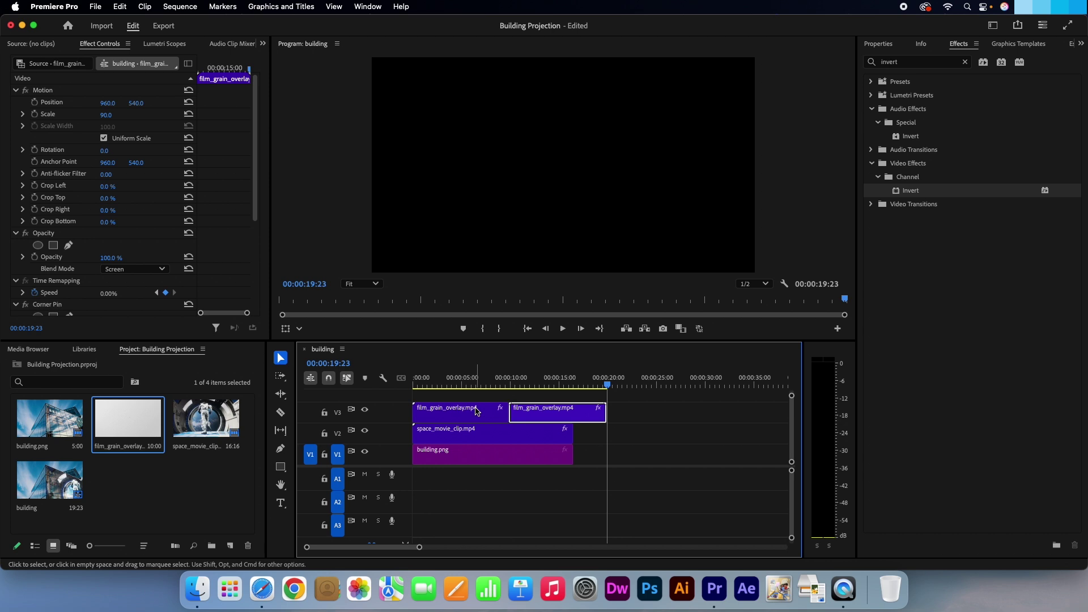
click(280, 412)
click(577, 412)
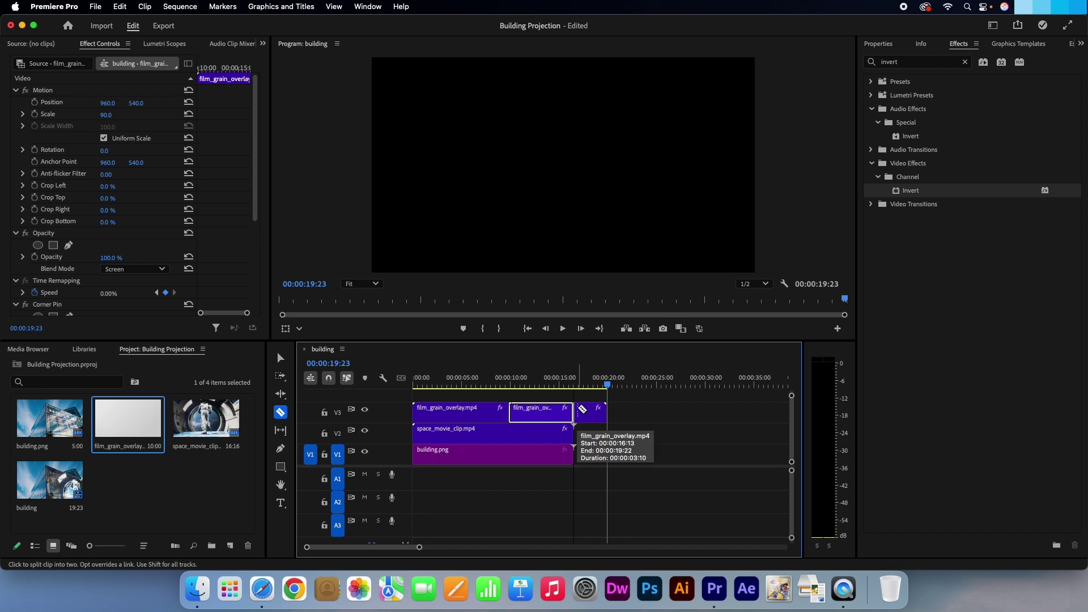
key(v)
click(588, 415)
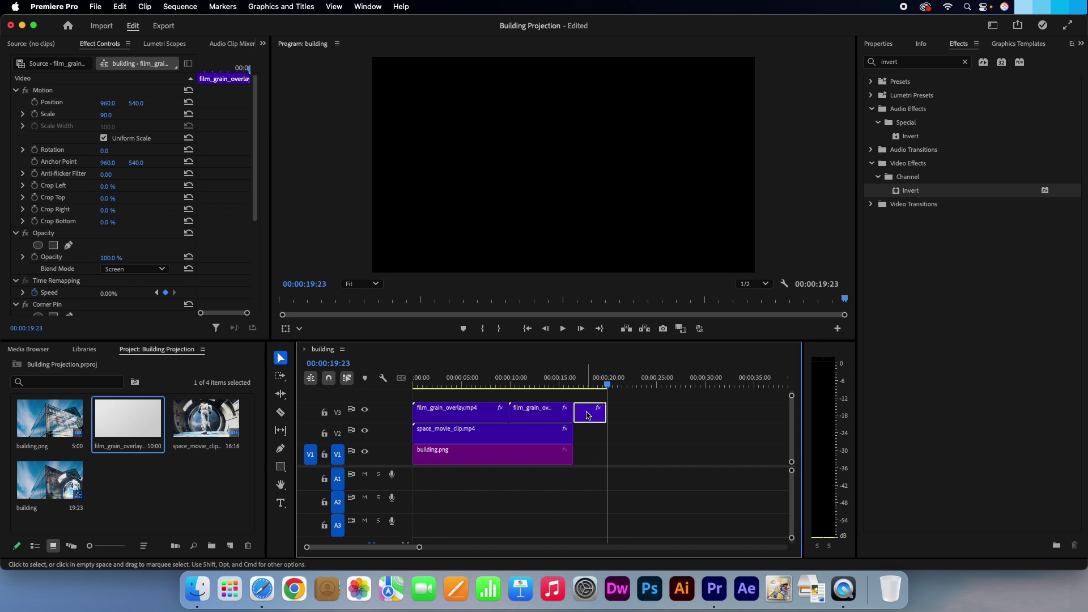
key(Delete)
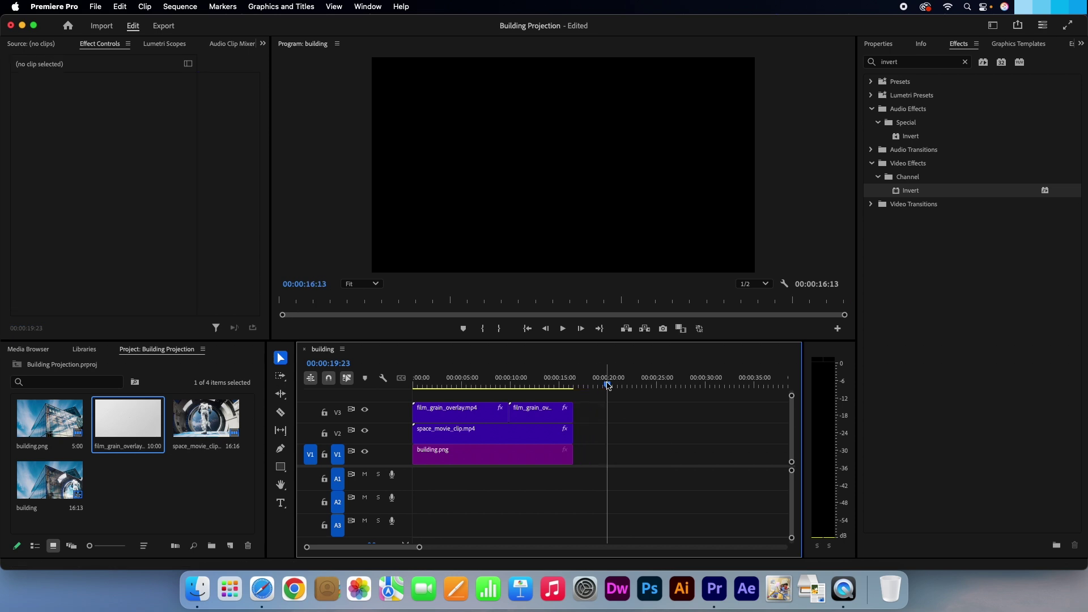
drag(607, 385, 443, 390)
- Search for Roughen Edges and apply it to space_movie_clip.mp4 on V2
drag(428, 390, 403, 388)
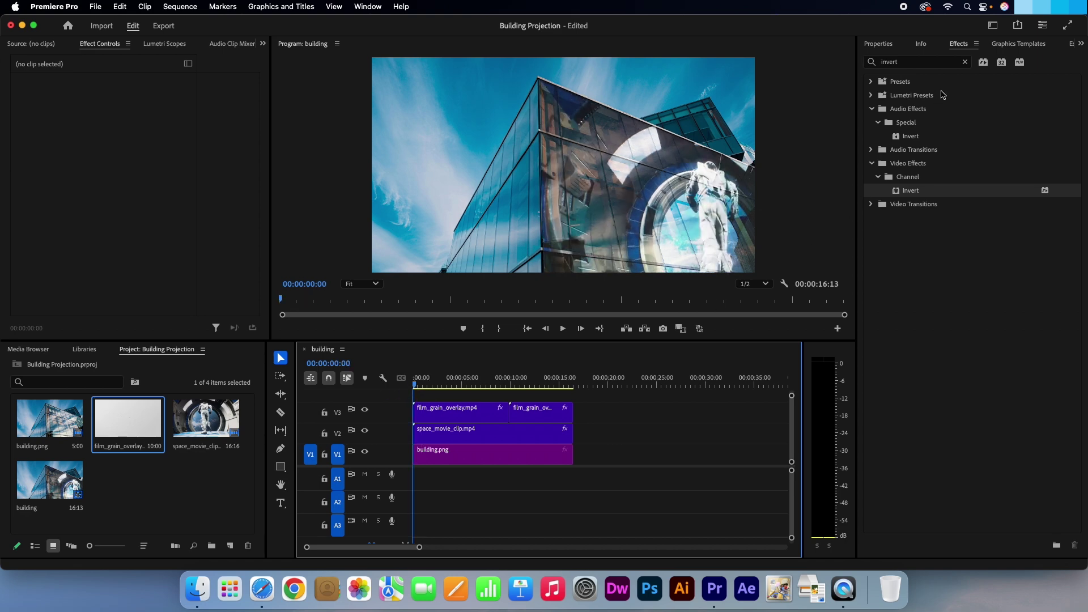
click(966, 62)
click(922, 63)
text(roughen edges)
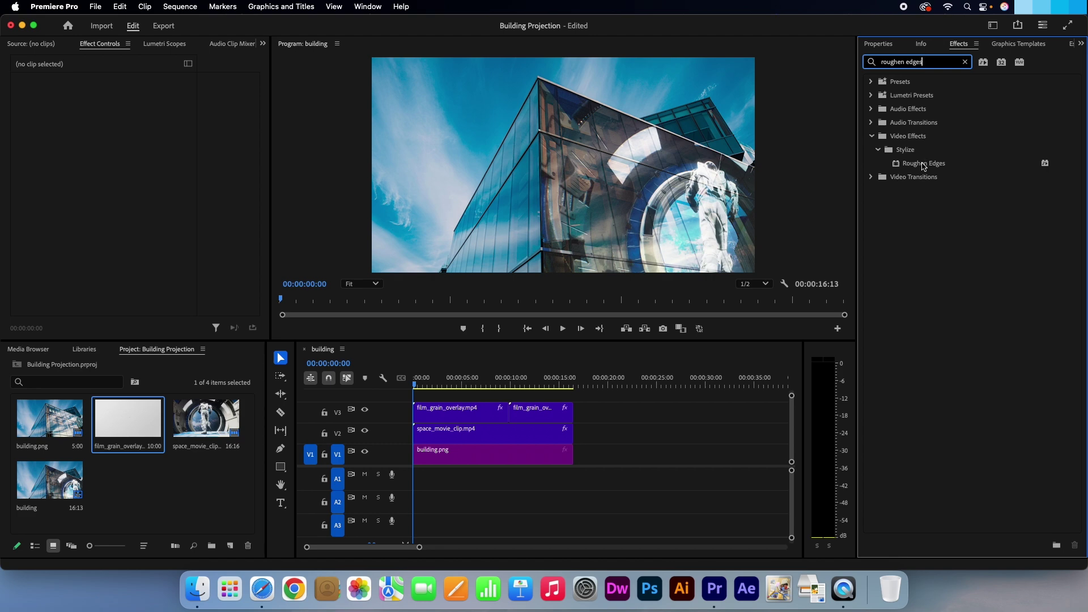
drag(924, 166, 465, 433)
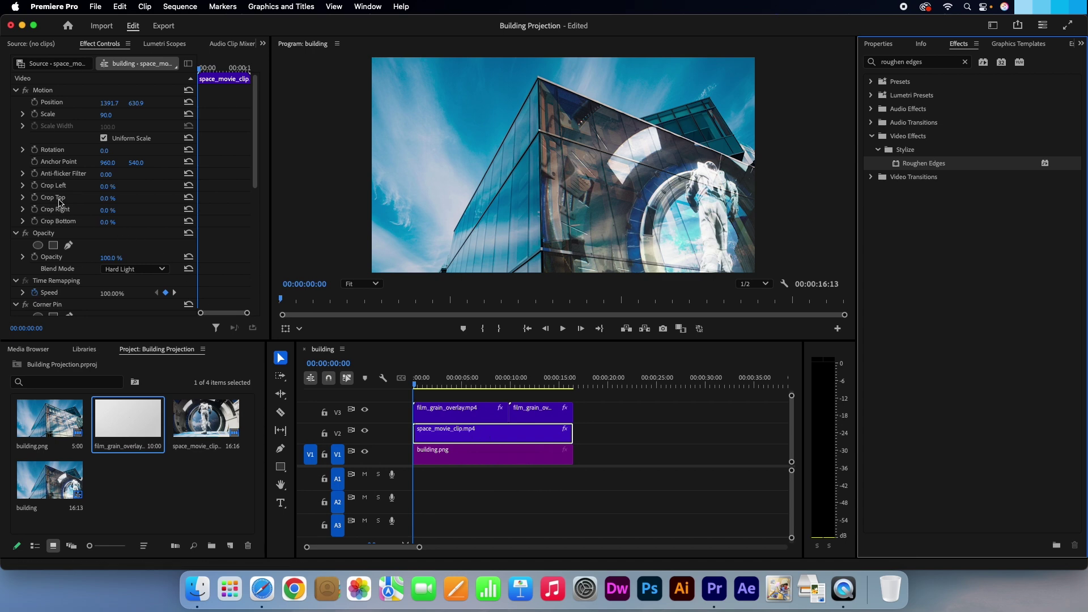
- Set Roughen Edges Border 50, Fractal Influence 0, Edge Sharpness 0.20, and preview the result
scroll(59, 202, down, 10)
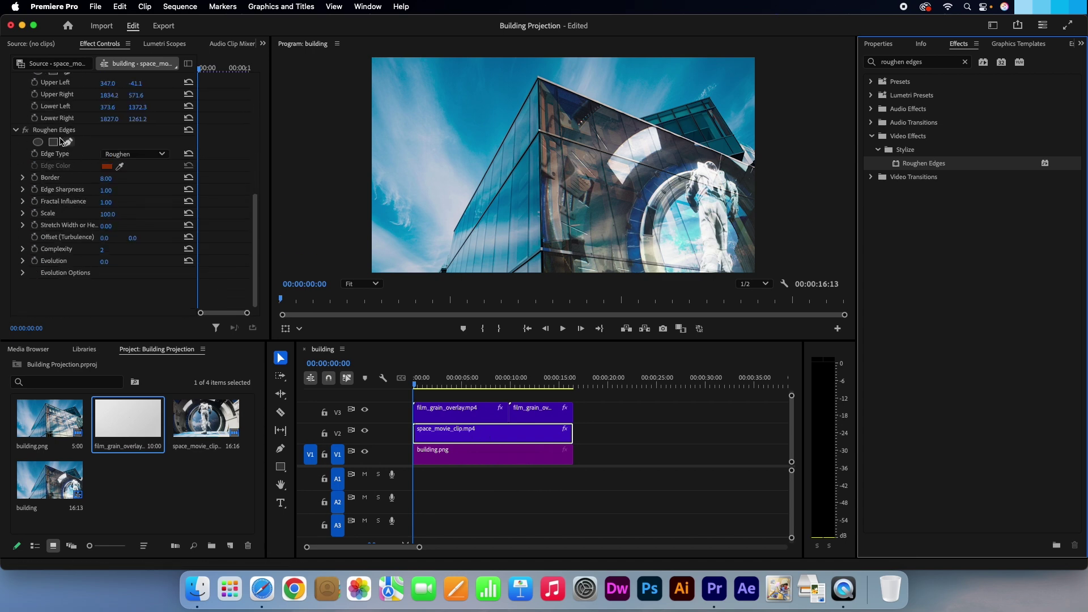
click(106, 179)
text(50)
key(Return)
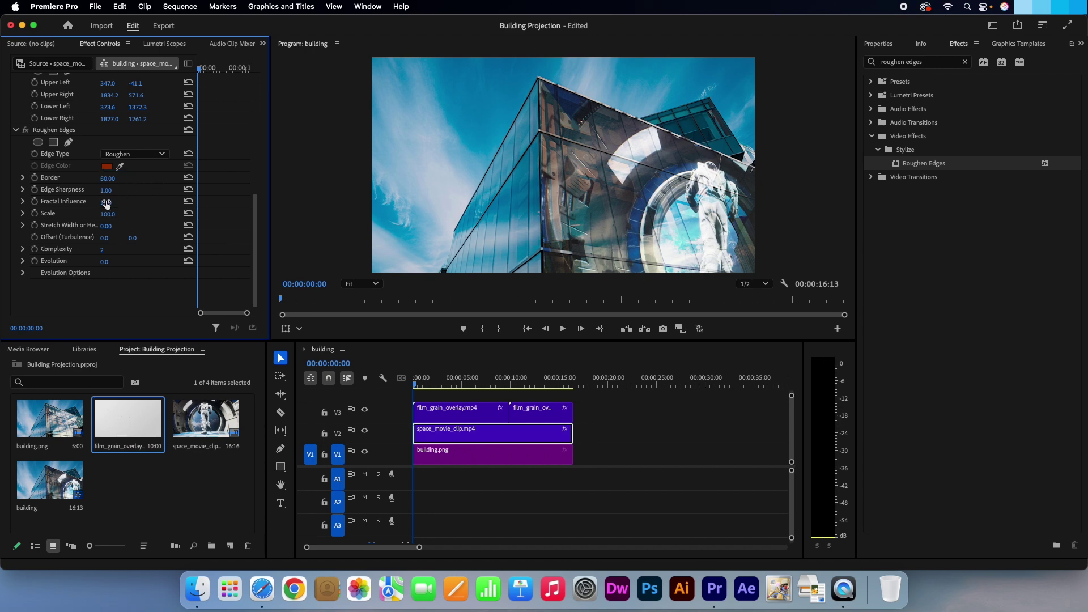
click(106, 203)
text(0)
key(Return)
click(106, 191)
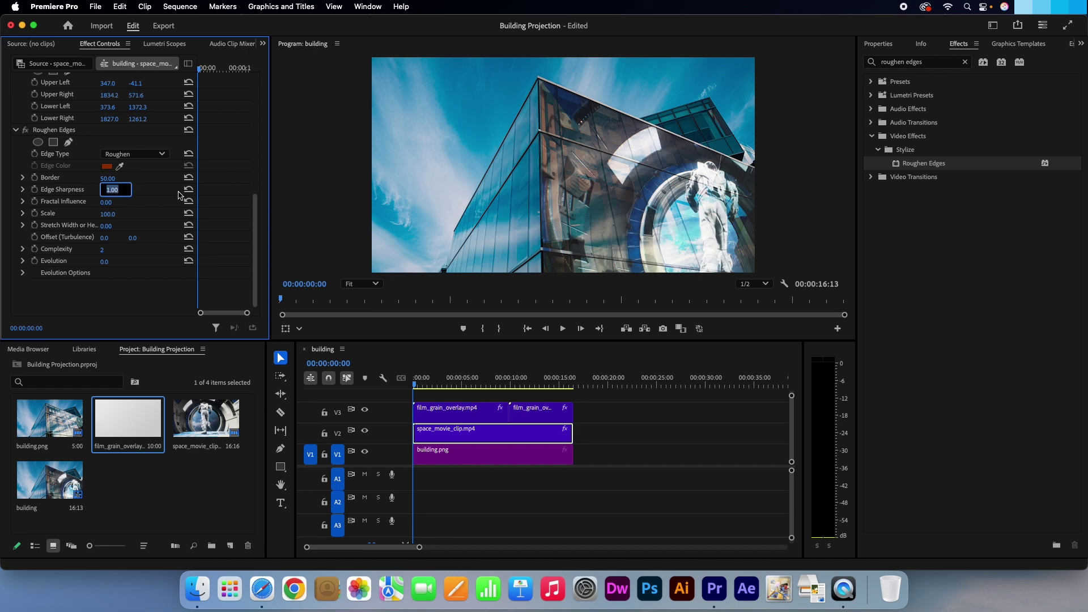
text(0)
key(Return)
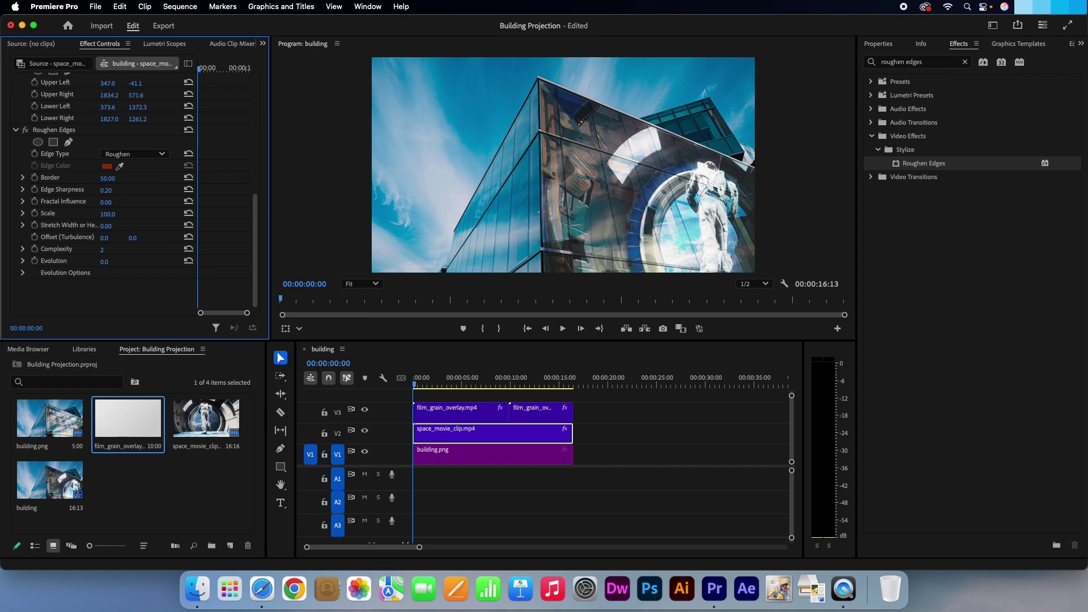
key(space)
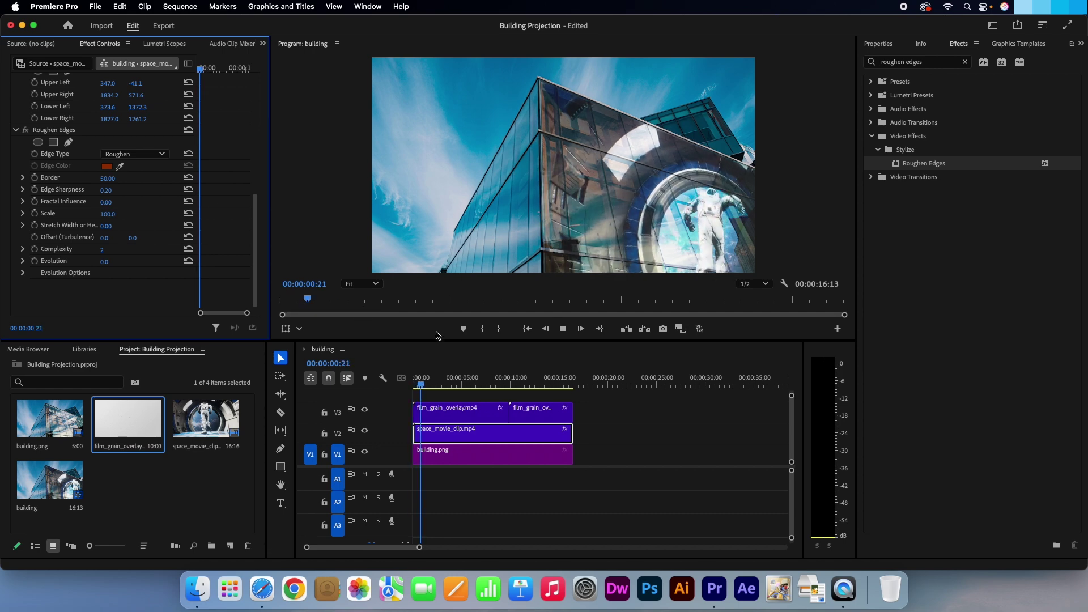
key(space)
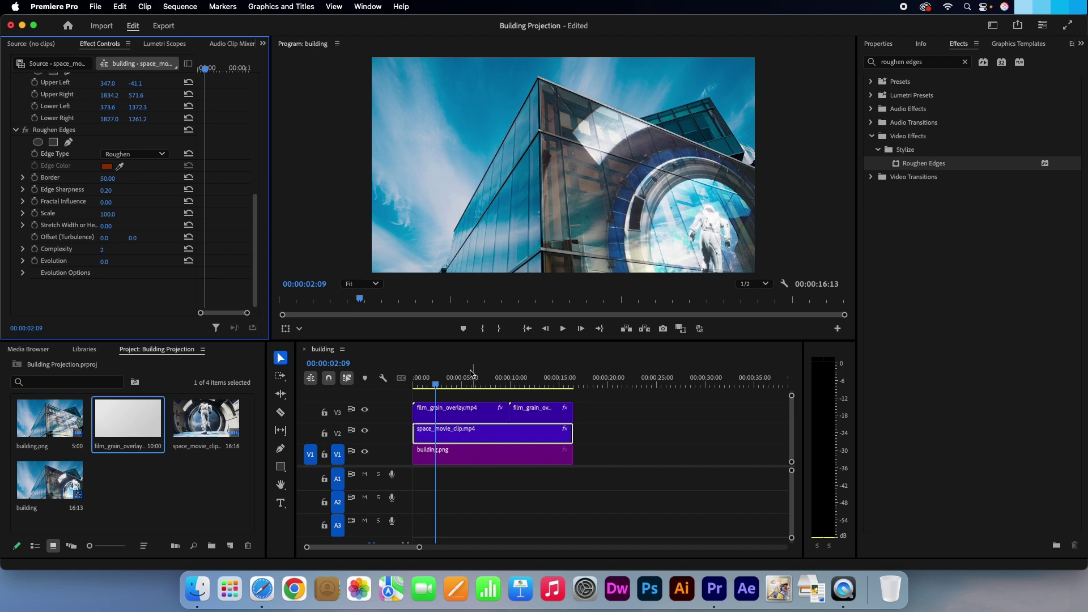
drag(437, 385, 415, 385)
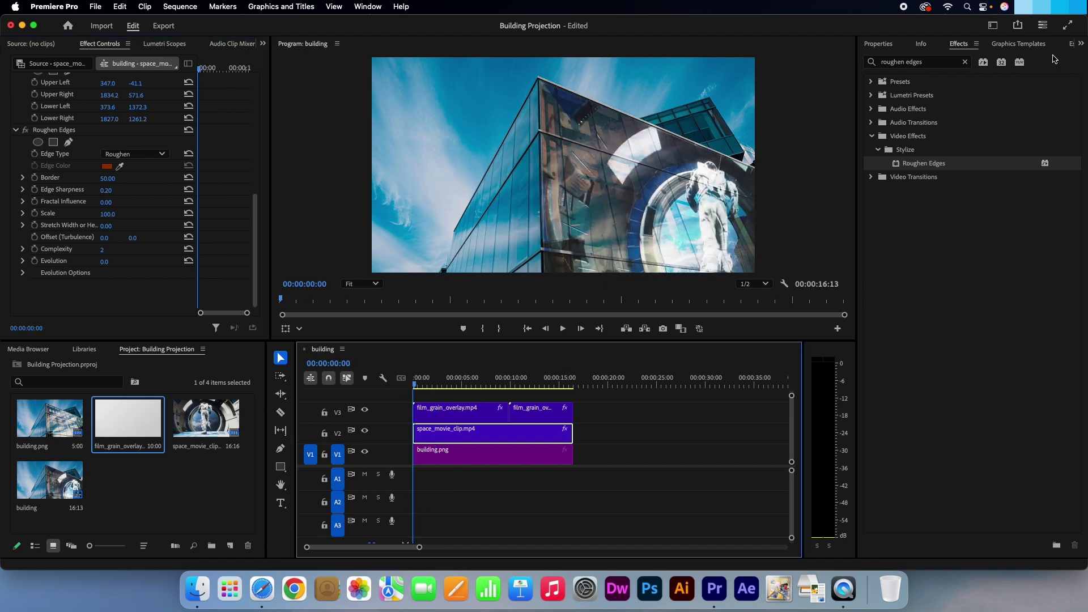
- In Lumetri Color Basic Correction, set Saturation 101.4, Exposure 0.5 and Contrast -9
click(1082, 45)
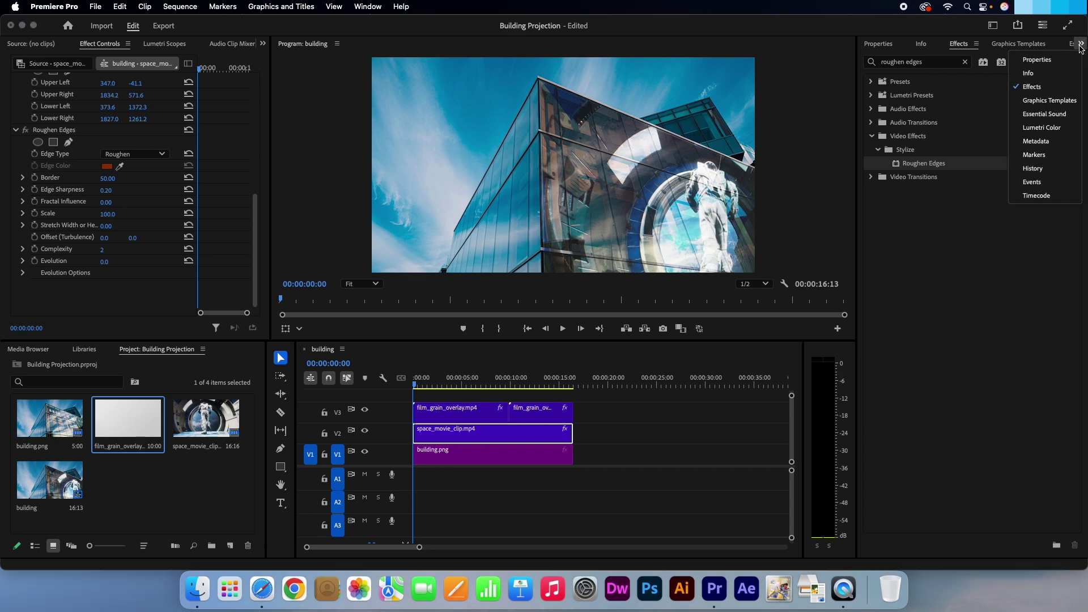
click(1068, 129)
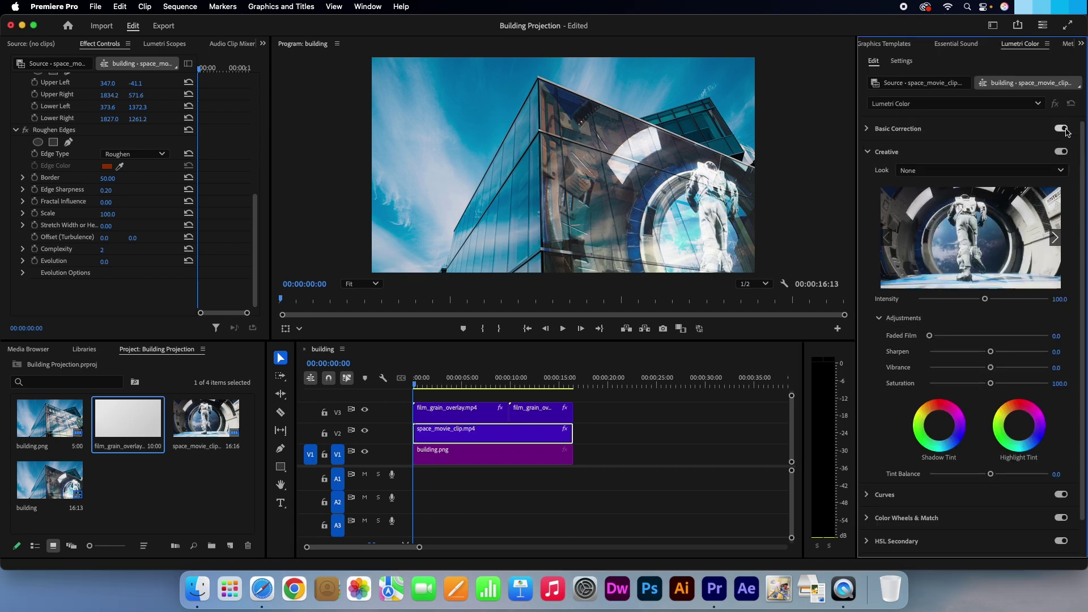
click(868, 131)
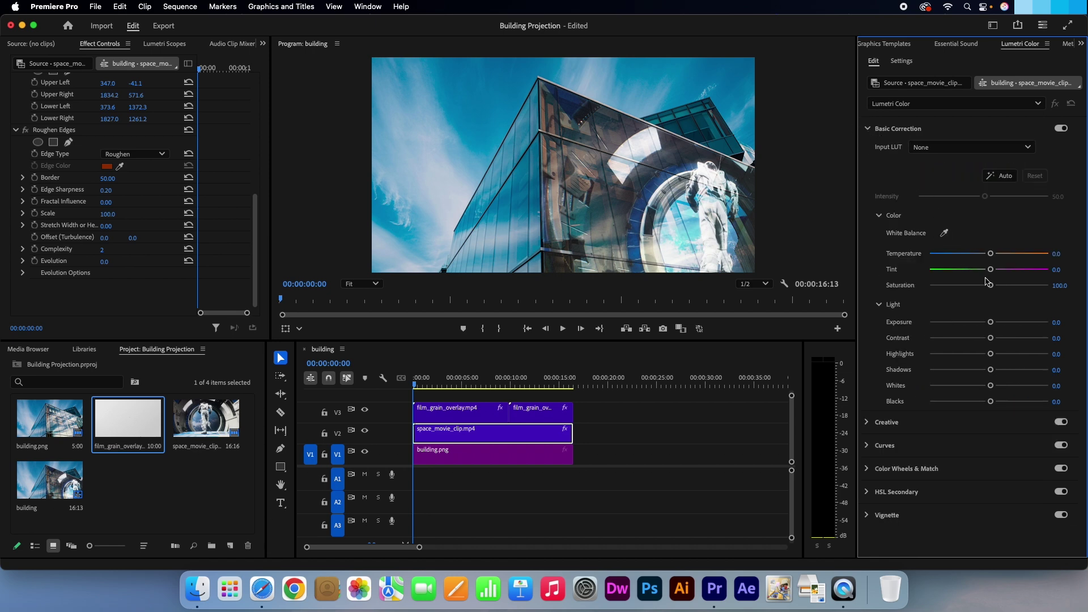
drag(976, 285, 988, 285)
drag(992, 322, 1000, 401)
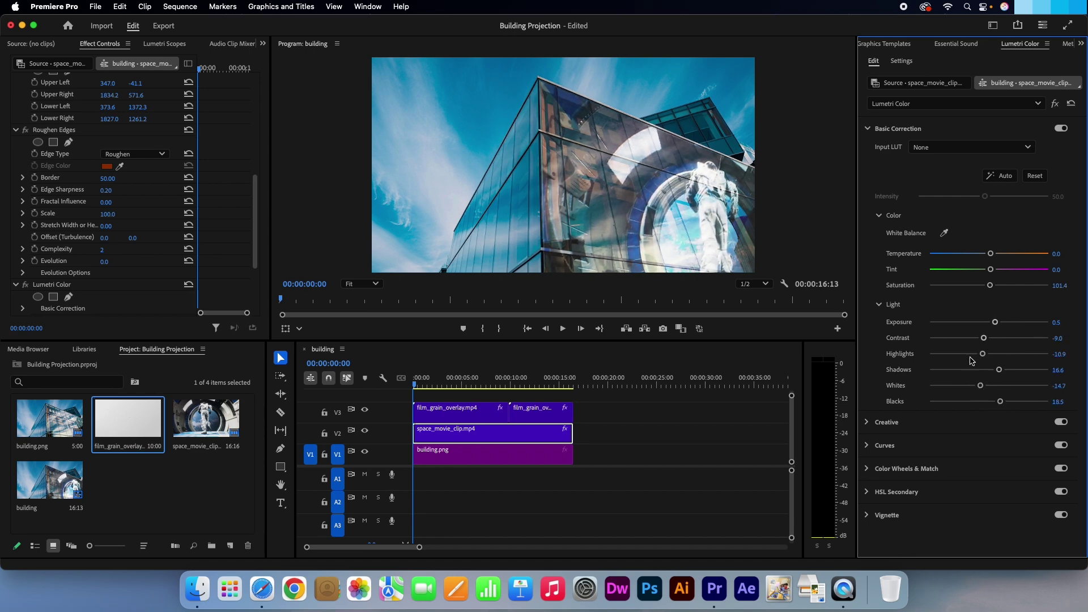
- In Lumetri's Creative section, set Faded Film 50 and Sharpen -5, then play back the graded clip
click(868, 130)
click(867, 152)
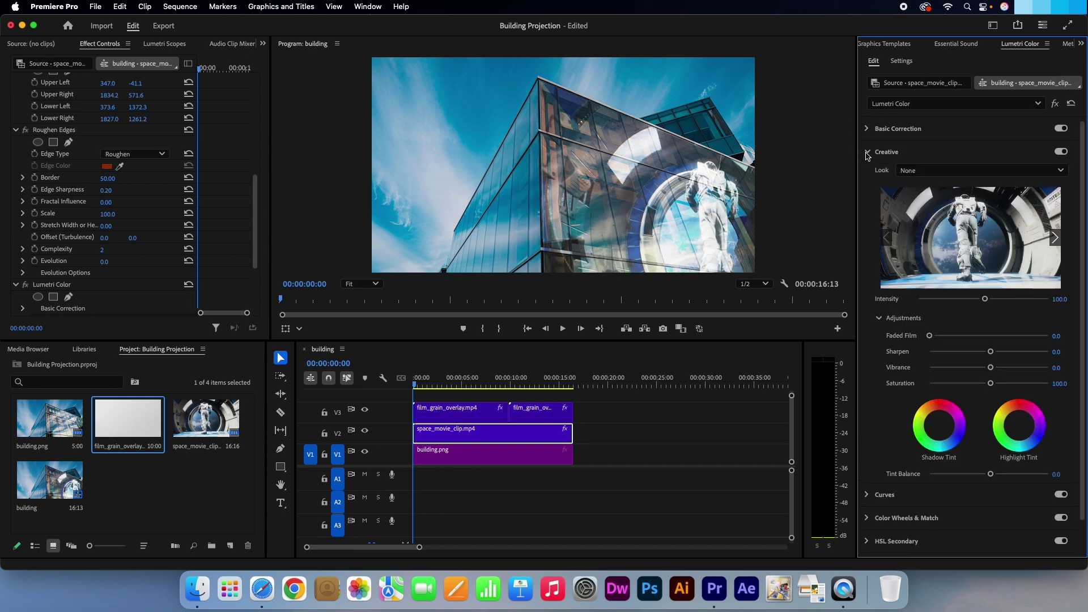
click(1057, 335)
key(Return)
click(1057, 352)
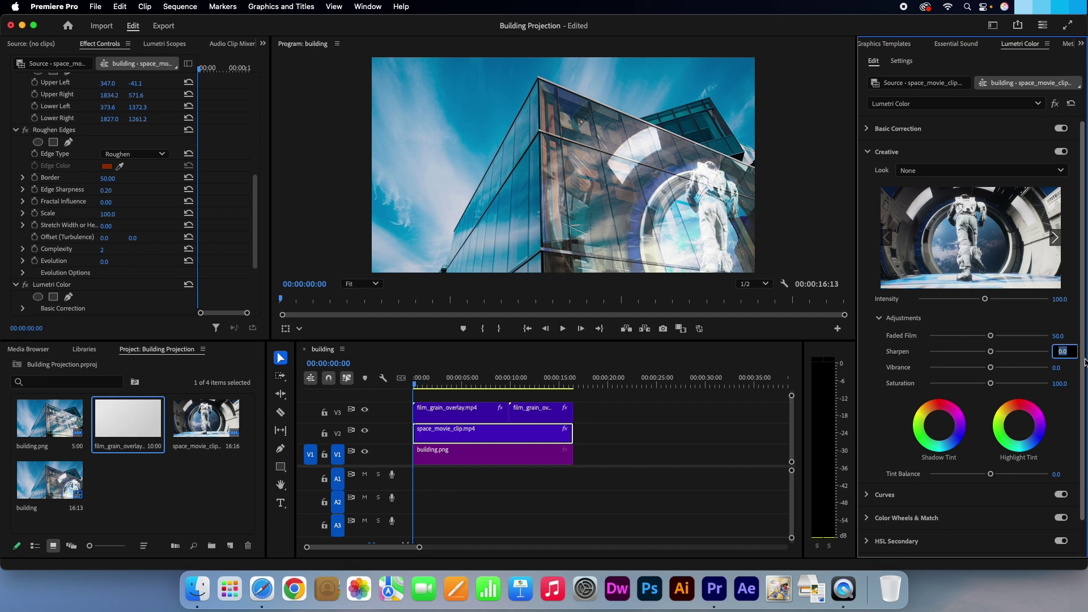
text(-5)
key(Return)
key(space)
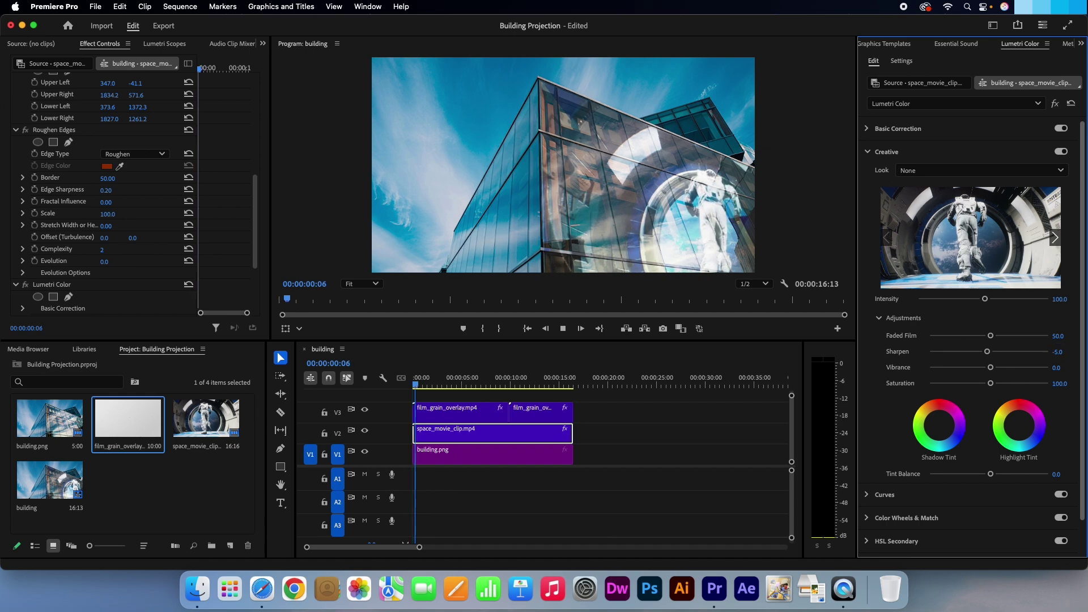